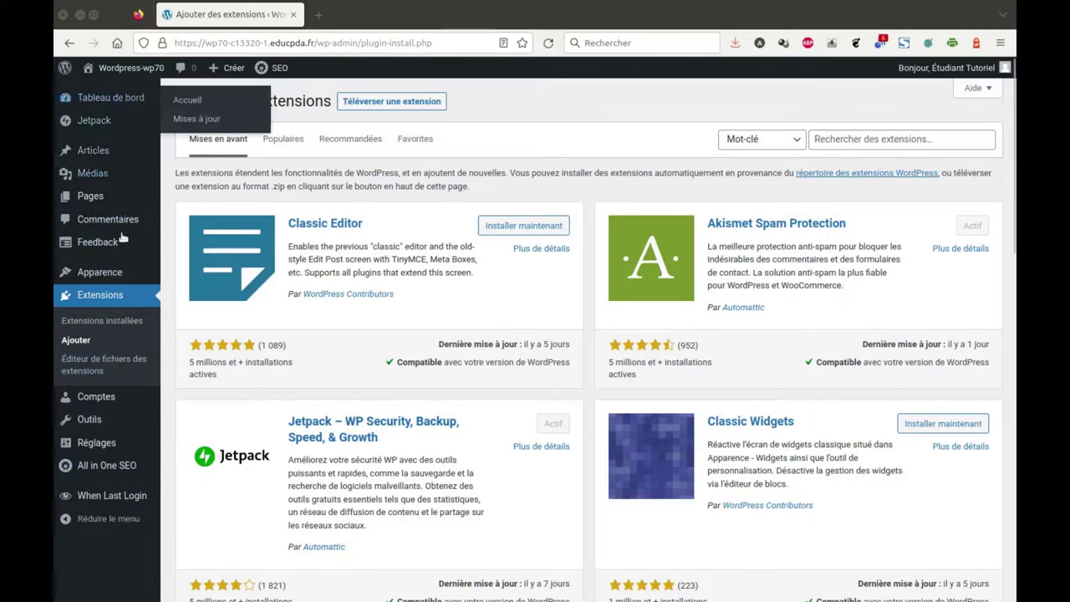
# Search the plugin directory for GDPR, then install and activate the CookieYes | GDPR Cookie Consent & Compliance Notice extension
pyautogui.click(840, 141)
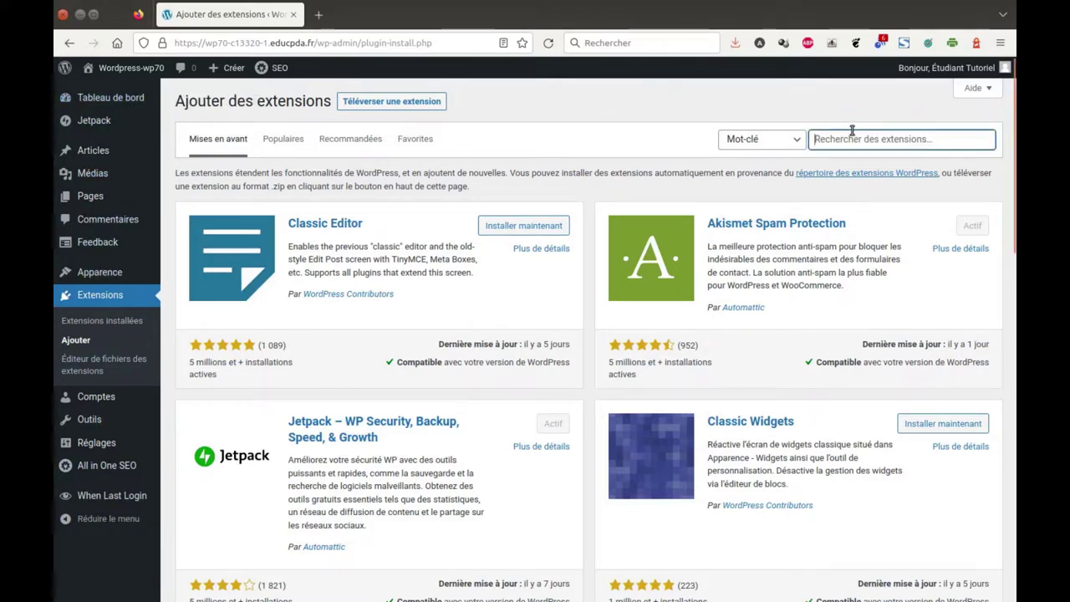
pyautogui.write('GDPR')
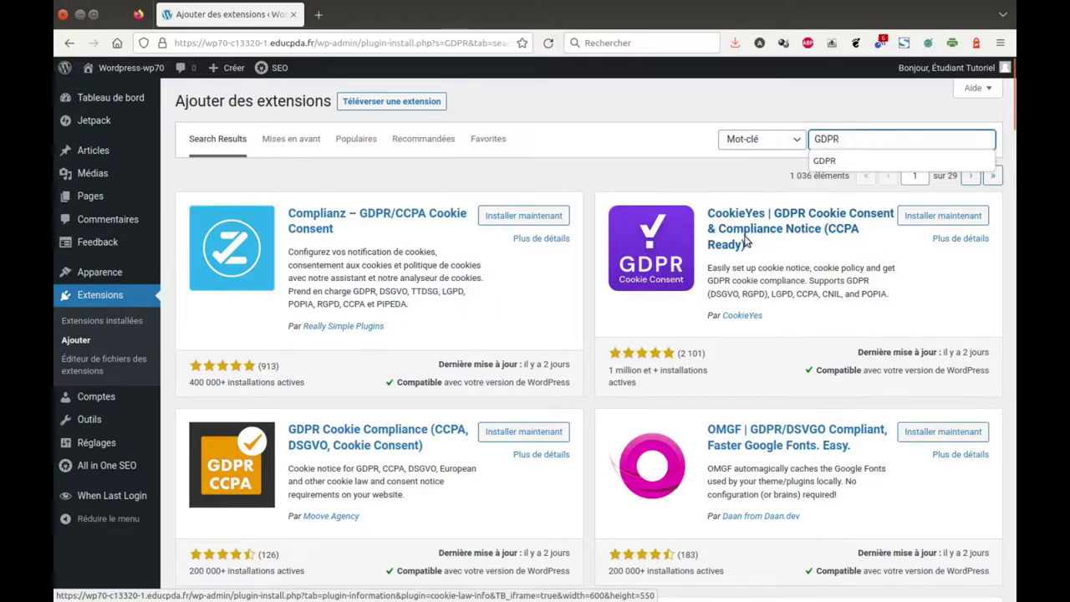
pyautogui.click(958, 216)
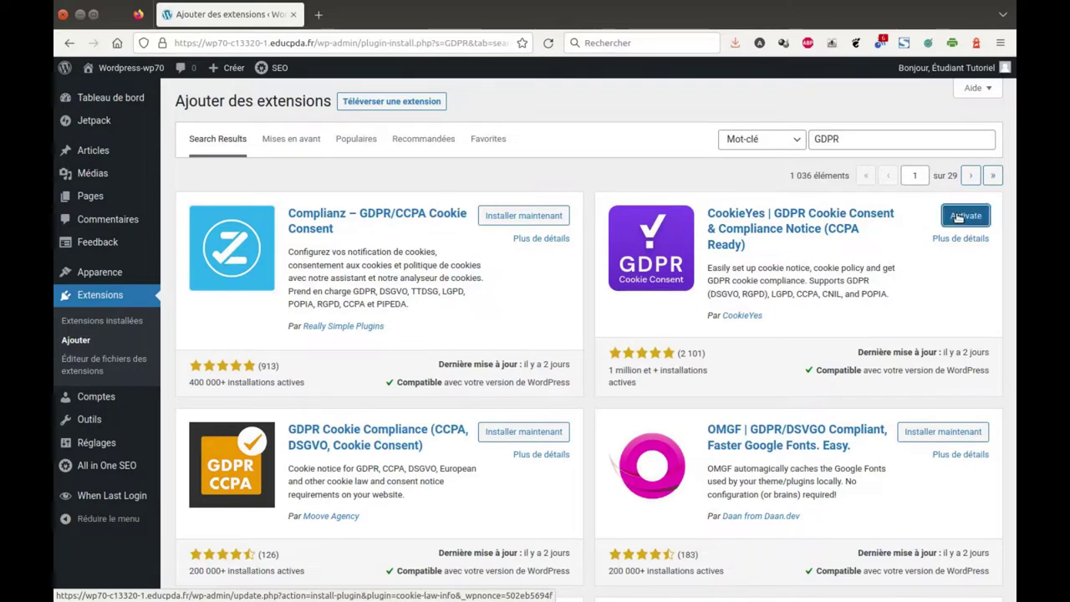
pyautogui.click(963, 215)
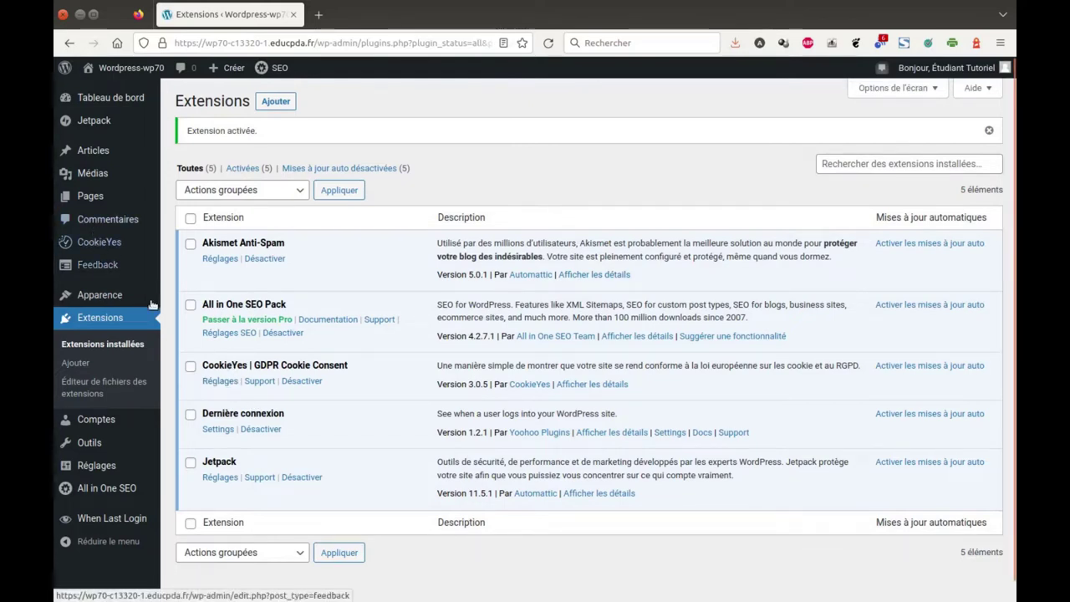
# Open the CookieYes extension's settings and preview the cookie banner on the site
pyautogui.click(213, 382)
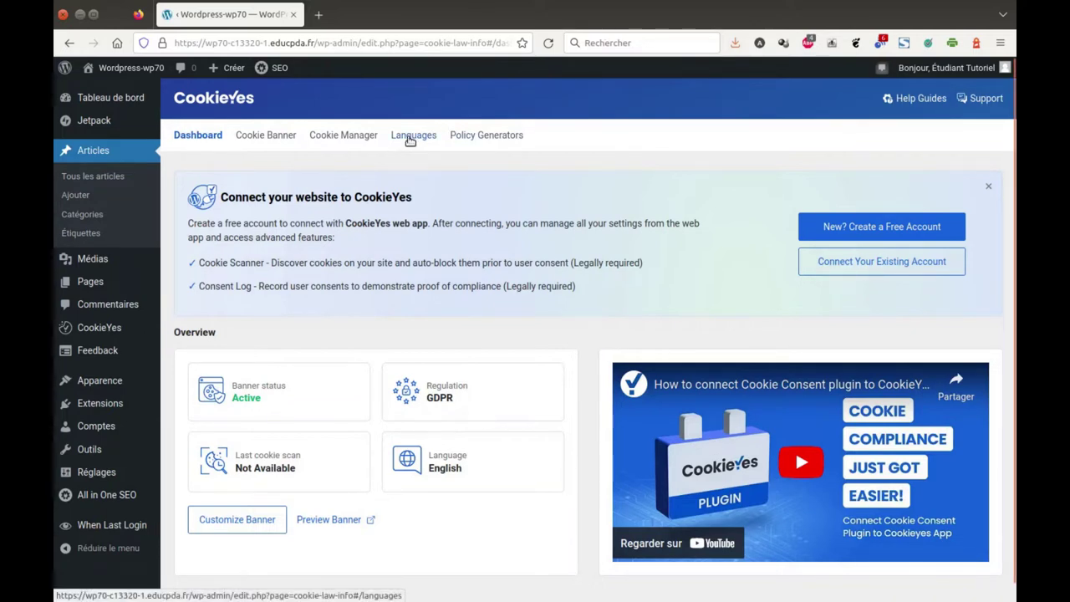
pyautogui.click(328, 519)
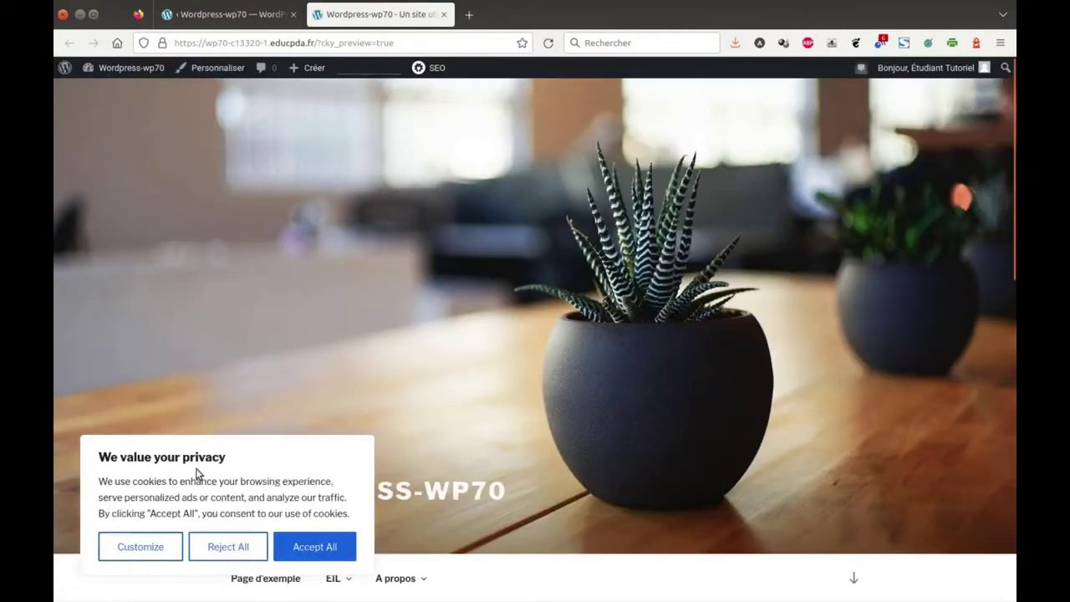
pyautogui.click(255, 15)
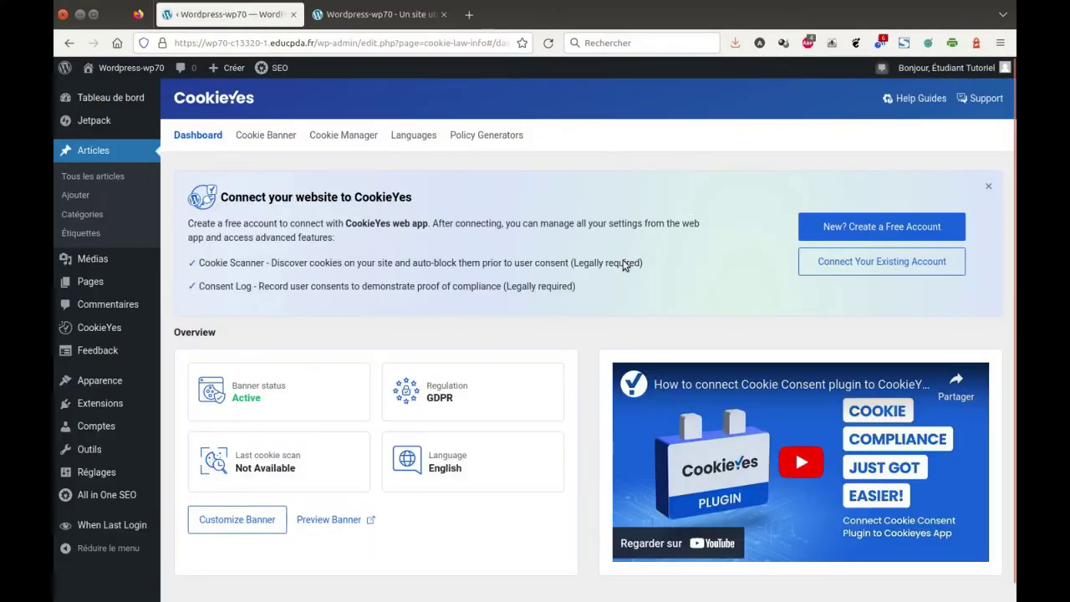
# Add French (fr) to the CookieYes banner languages
pyautogui.click(398, 135)
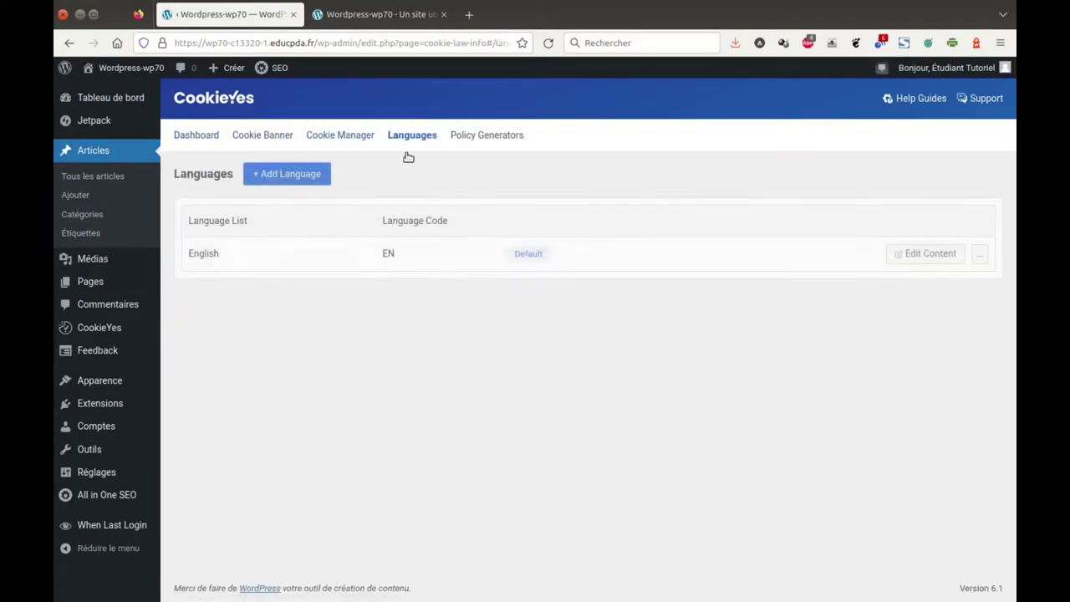
pyautogui.click(291, 175)
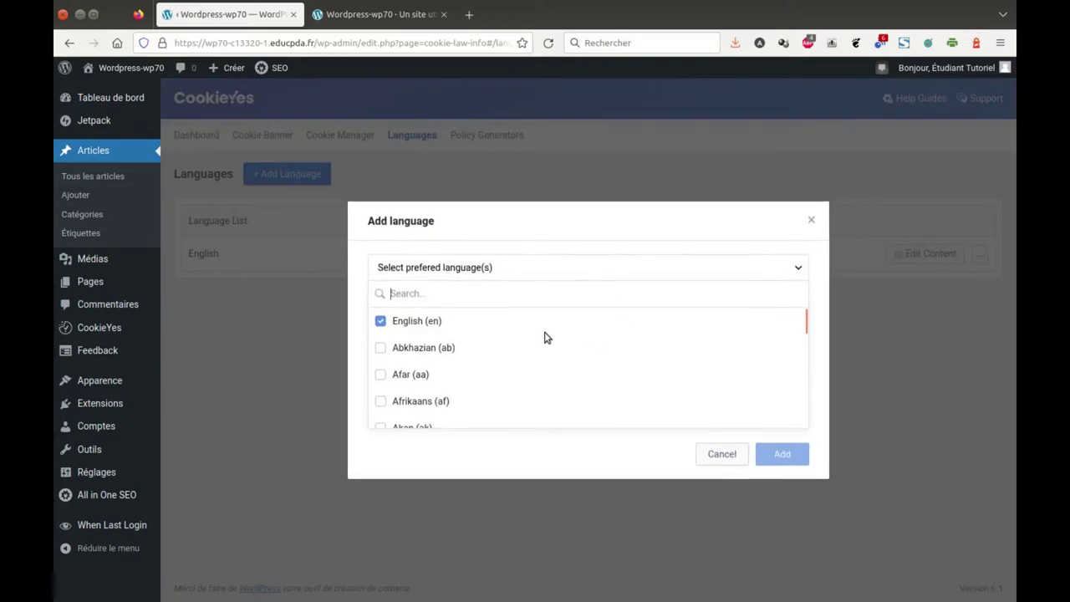
pyautogui.write('fr')
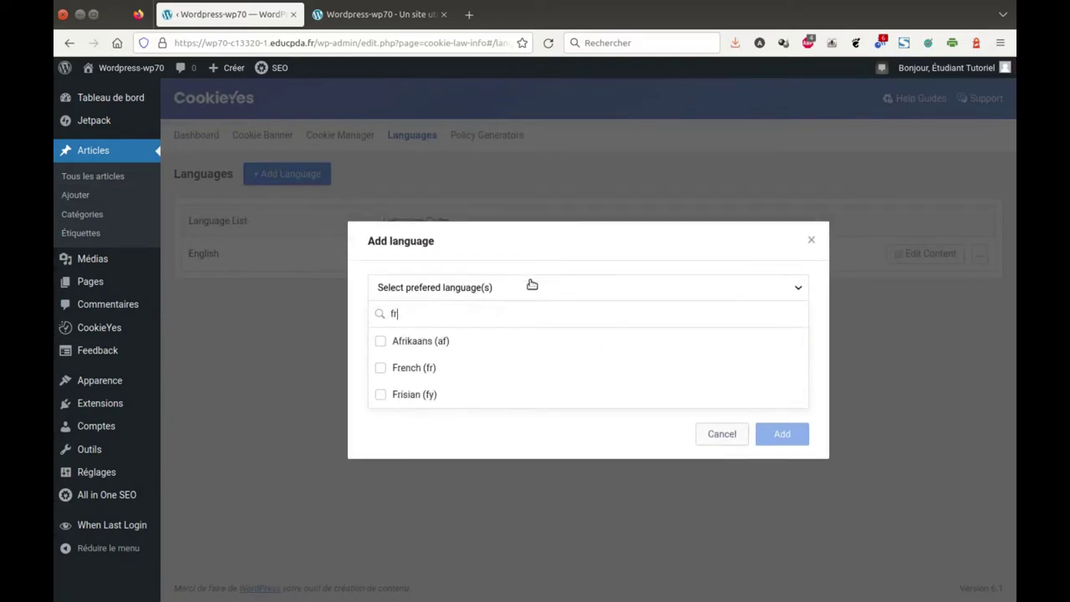
pyautogui.click(382, 369)
pyautogui.click(782, 436)
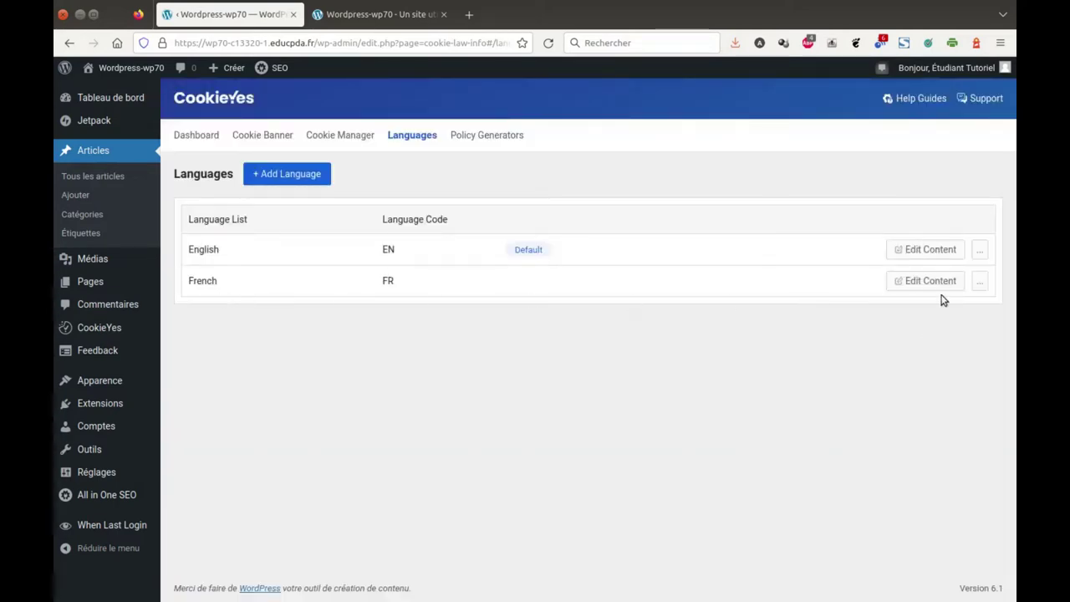
# Make French the default CookieYes language and delete English from the language list
pyautogui.click(979, 281)
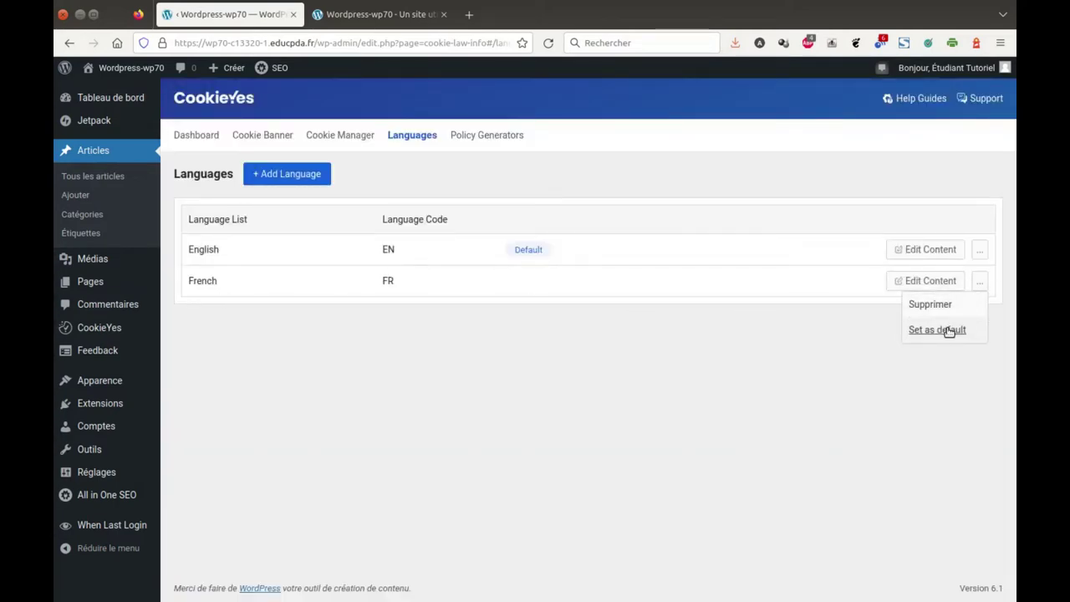
pyautogui.click(937, 329)
pyautogui.click(978, 250)
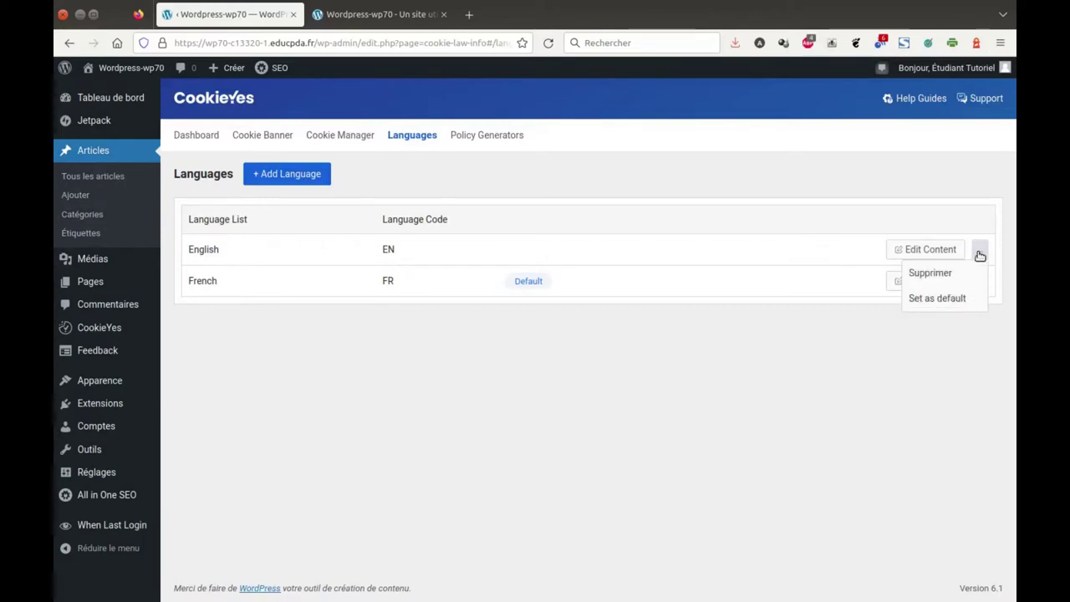
pyautogui.click(917, 274)
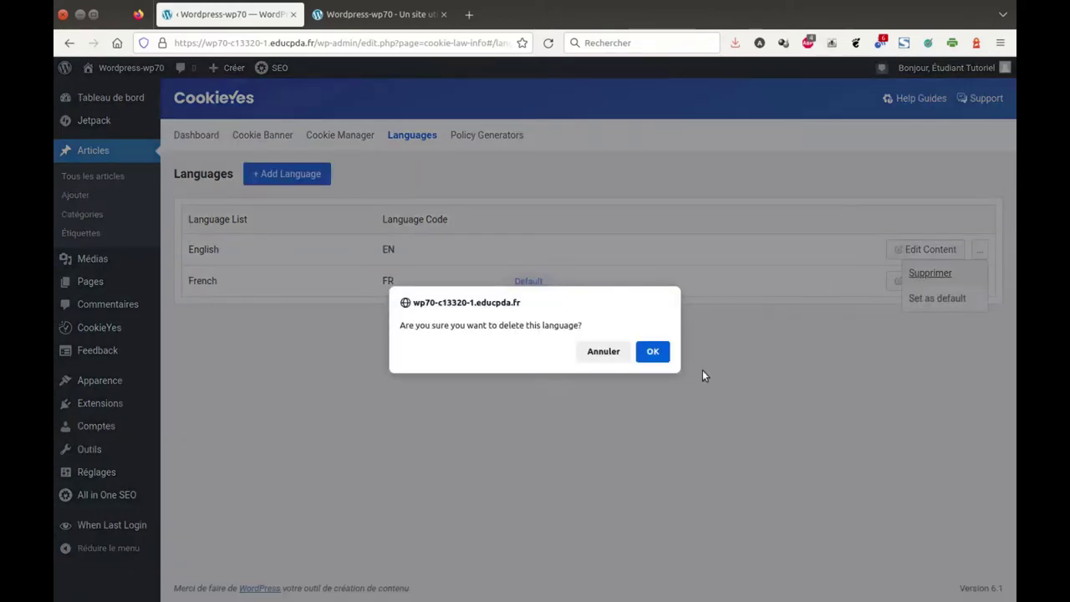
pyautogui.click(649, 352)
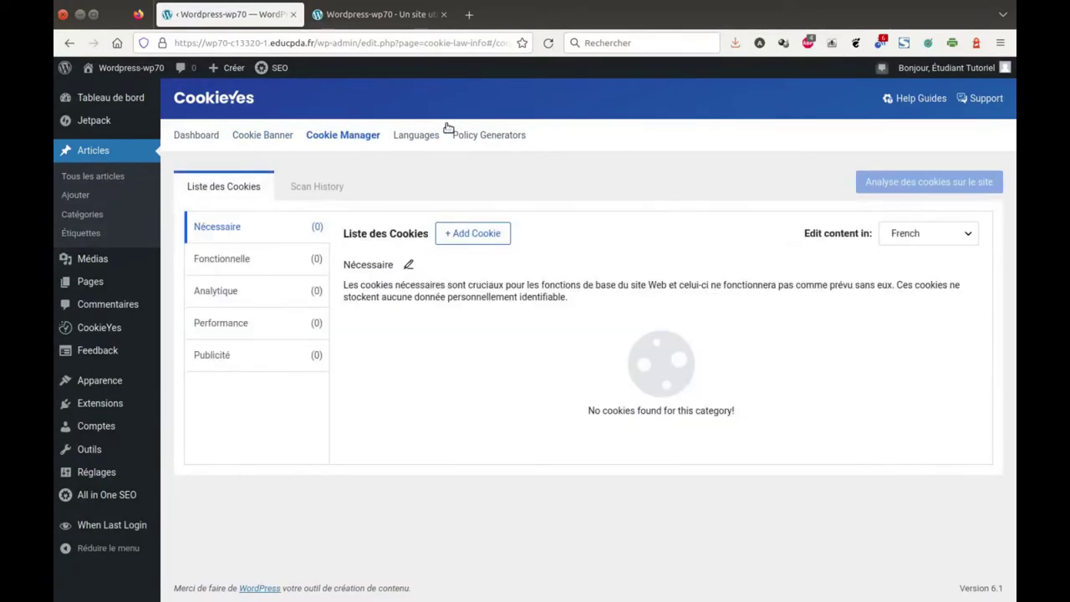
# Start creating a free CookieYes account from the cookie manager's site scan feature, accepting all cookies in the sign-up window
pyautogui.click(375, 135)
pyautogui.moveTo(920, 186)
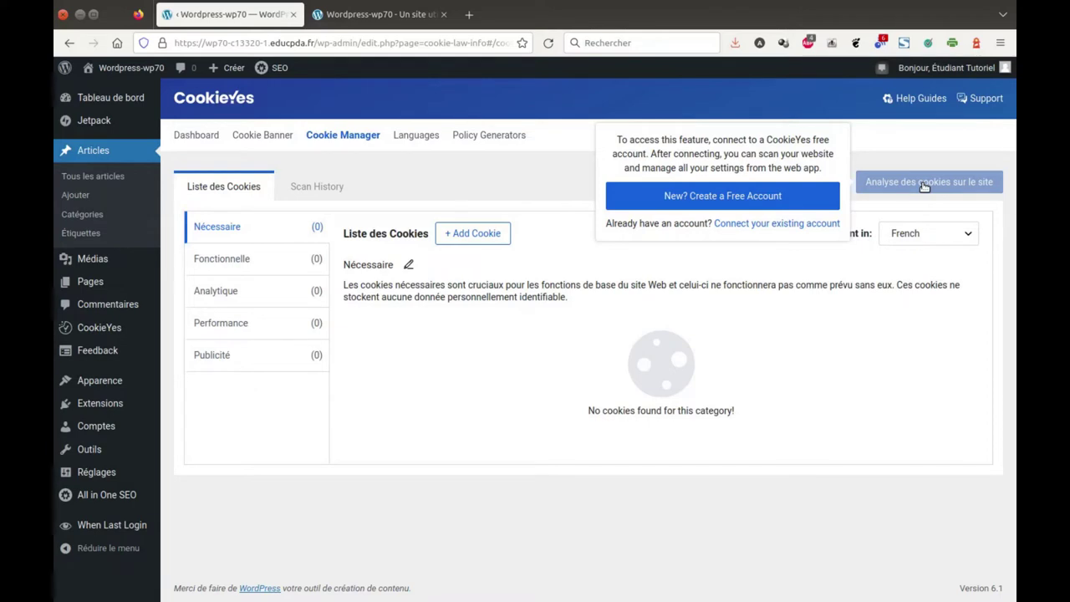
pyautogui.click(747, 197)
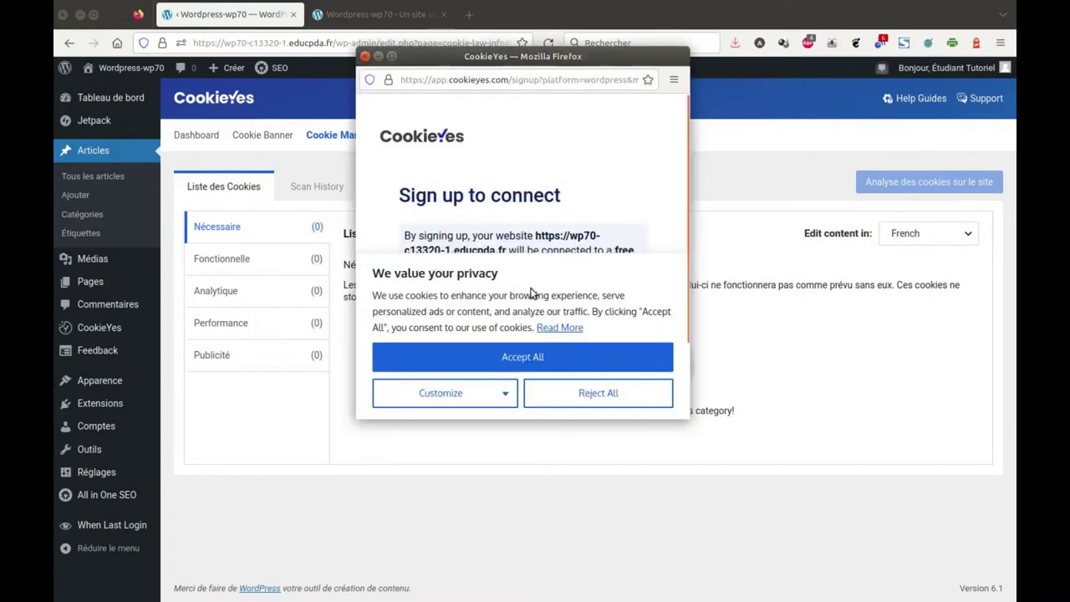
pyautogui.click(529, 359)
# Sign up and connect the site to CookieYes with the account e-mail and password, accepting the Terms and Conditions and Privacy Policy
pyautogui.click(493, 322)
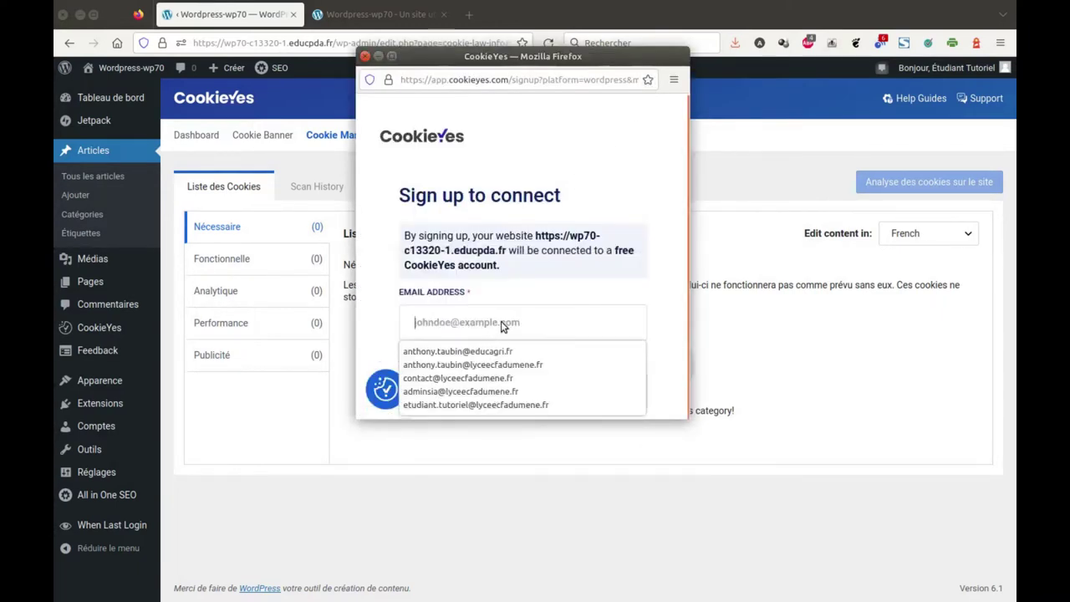
pyautogui.click(514, 403)
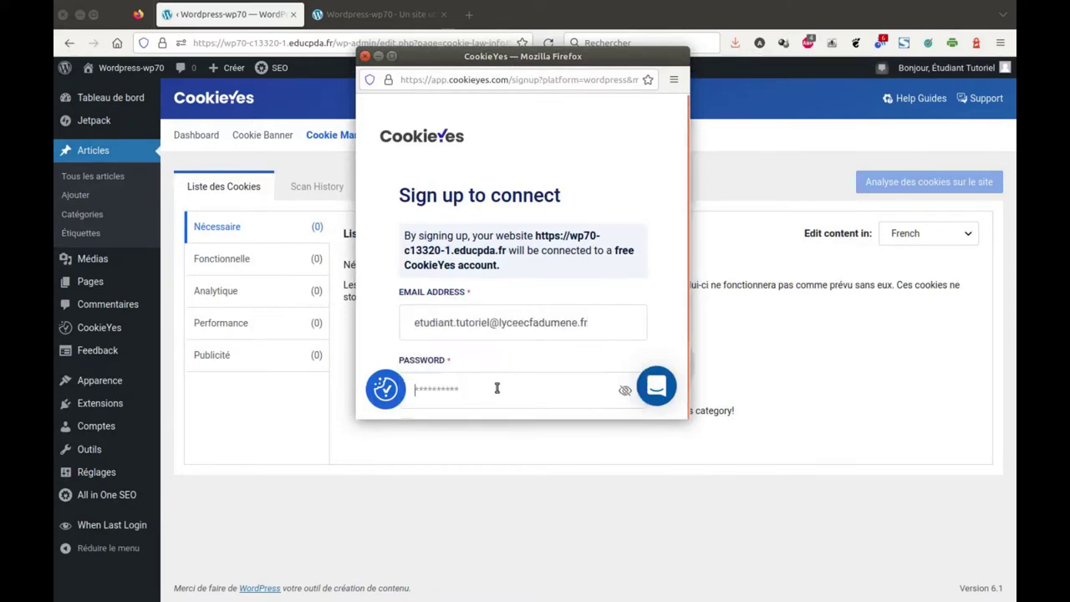
pyautogui.write('••••')
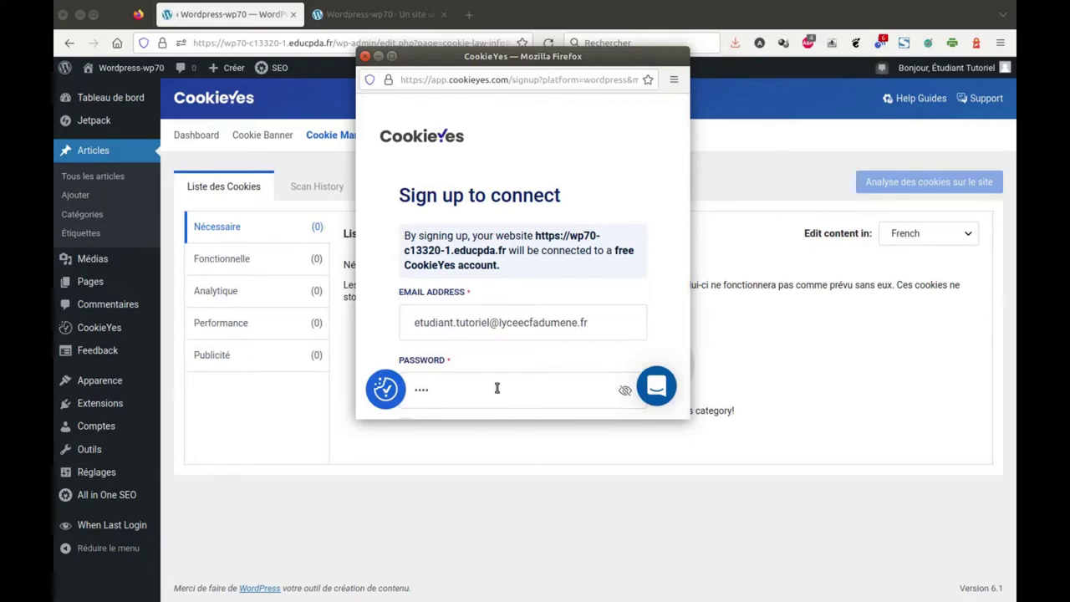
pyautogui.write('•••••••••')
pyautogui.scroll(-3, 543, 359)
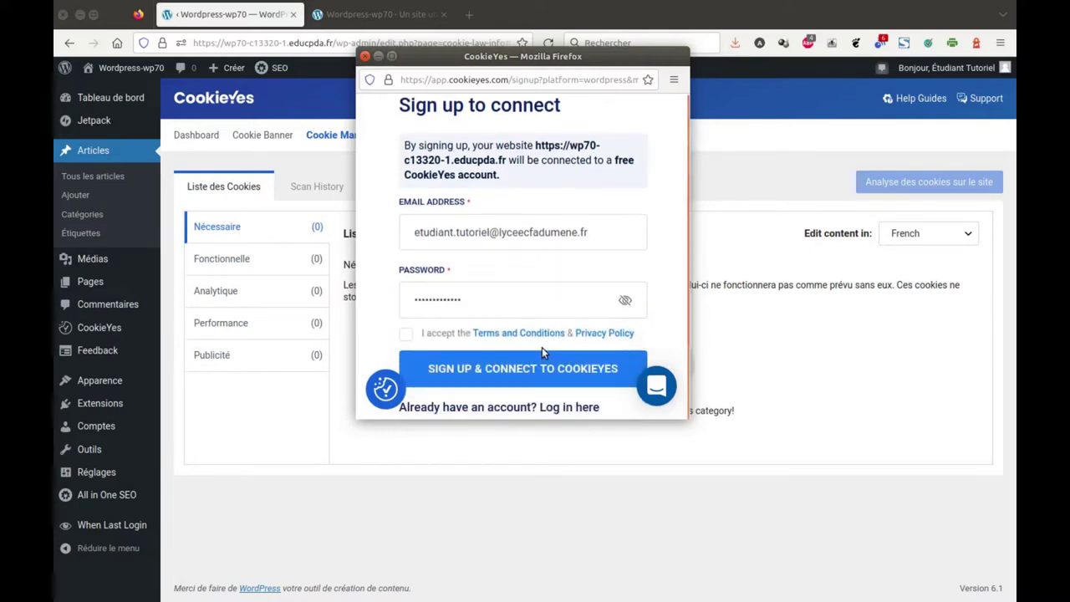
pyautogui.click(407, 248)
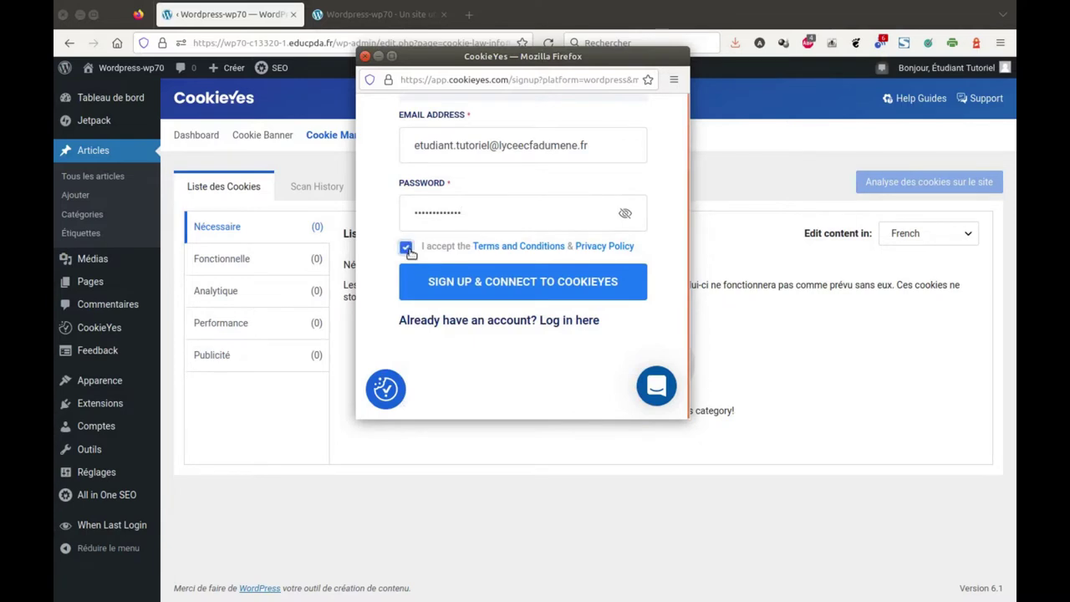
pyautogui.click(529, 288)
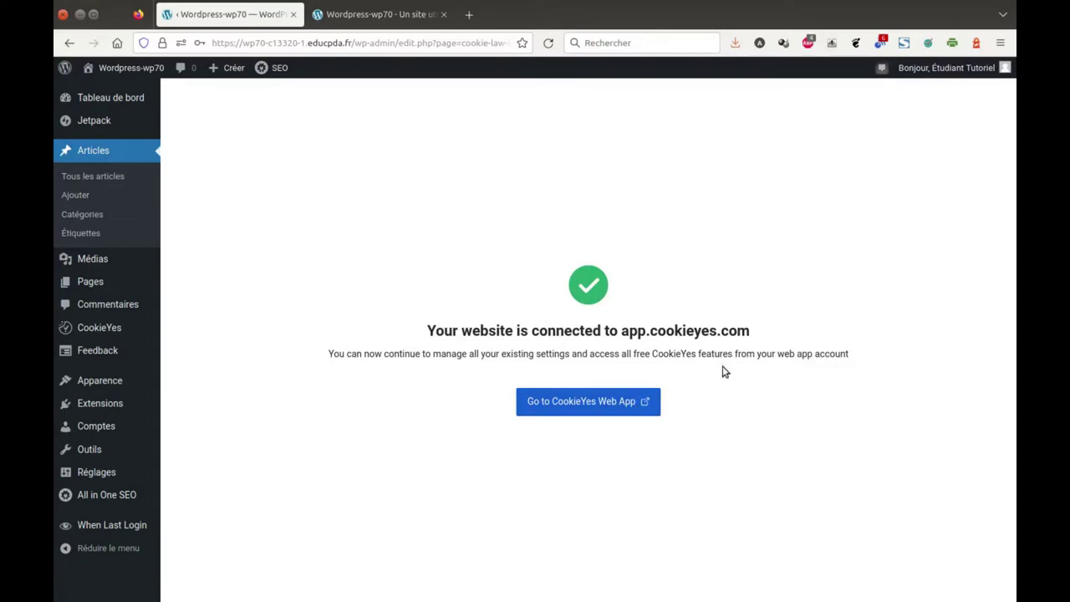
# Go to the CookieYes web app, and verify the account's e-mail address through the CookieYes verification message in Gmail
pyautogui.click(611, 401)
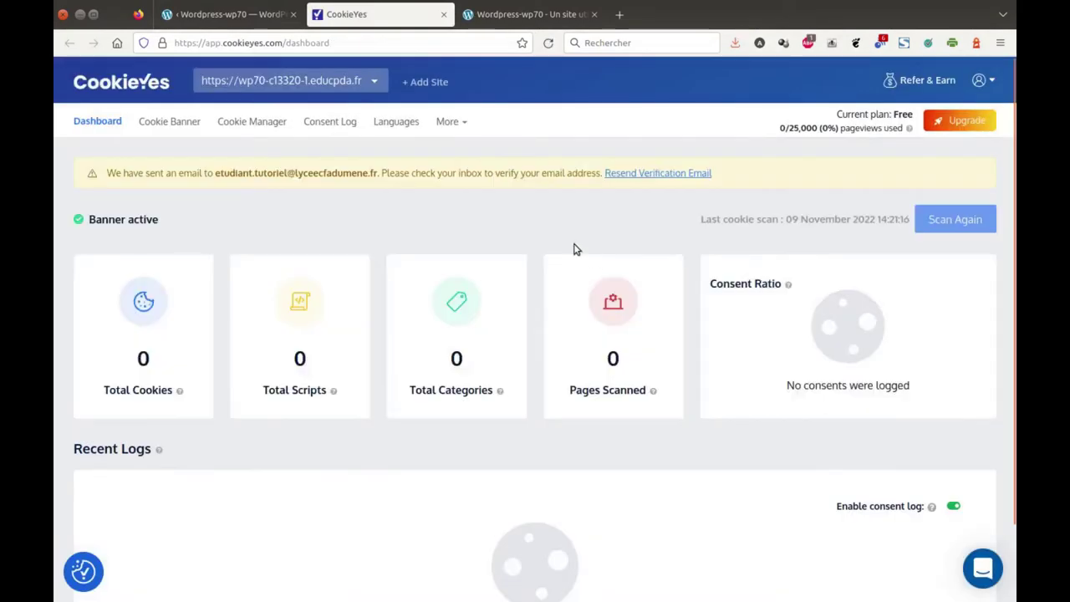
pyautogui.moveTo(216, 173); pyautogui.dragTo(377, 174)
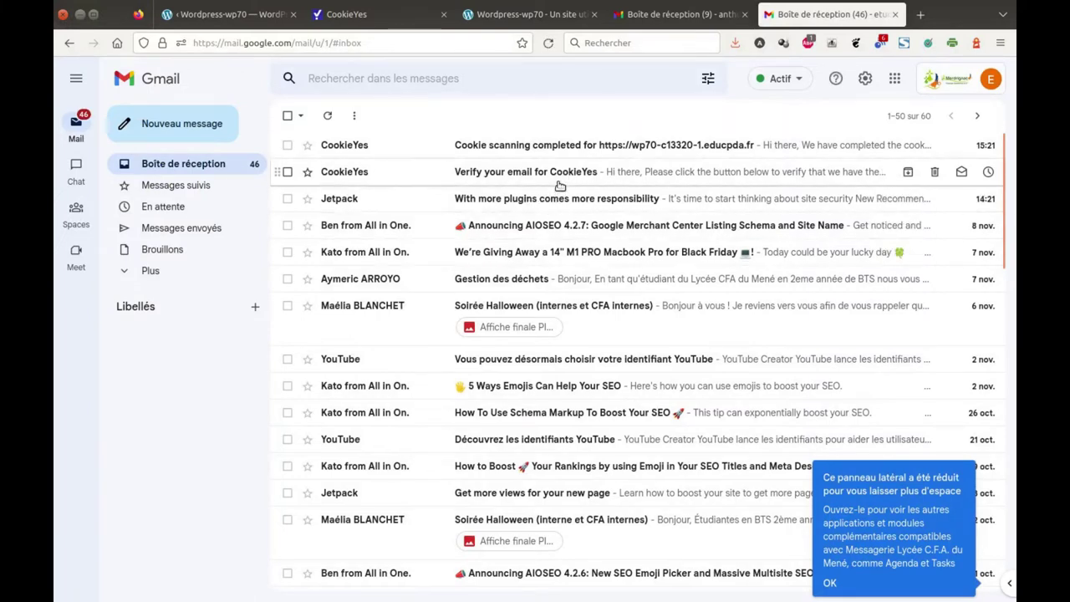
pyautogui.click(599, 172)
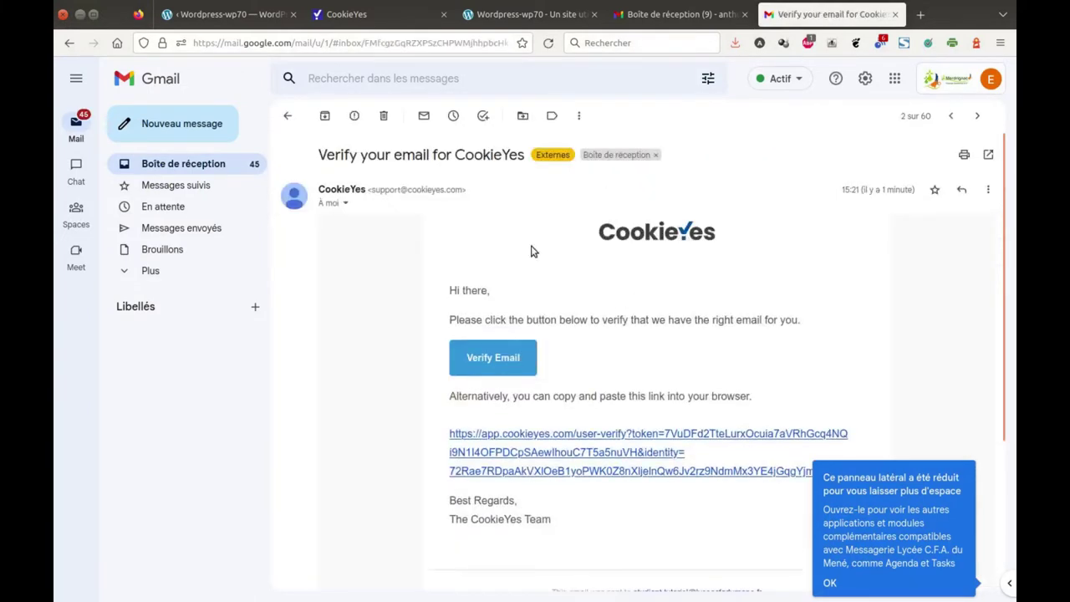
pyautogui.click(500, 364)
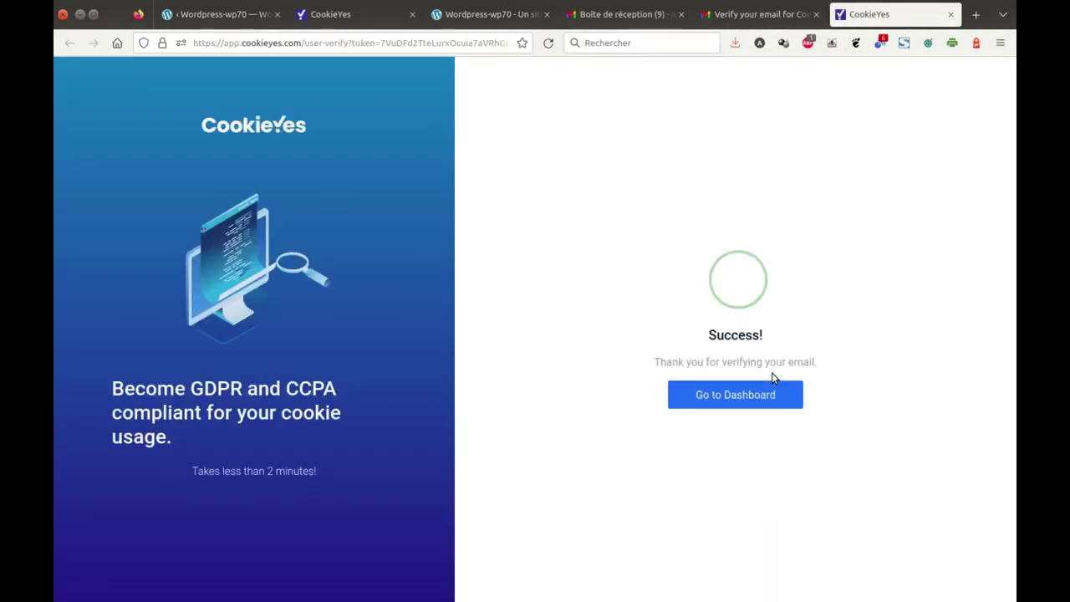
pyautogui.click(950, 14)
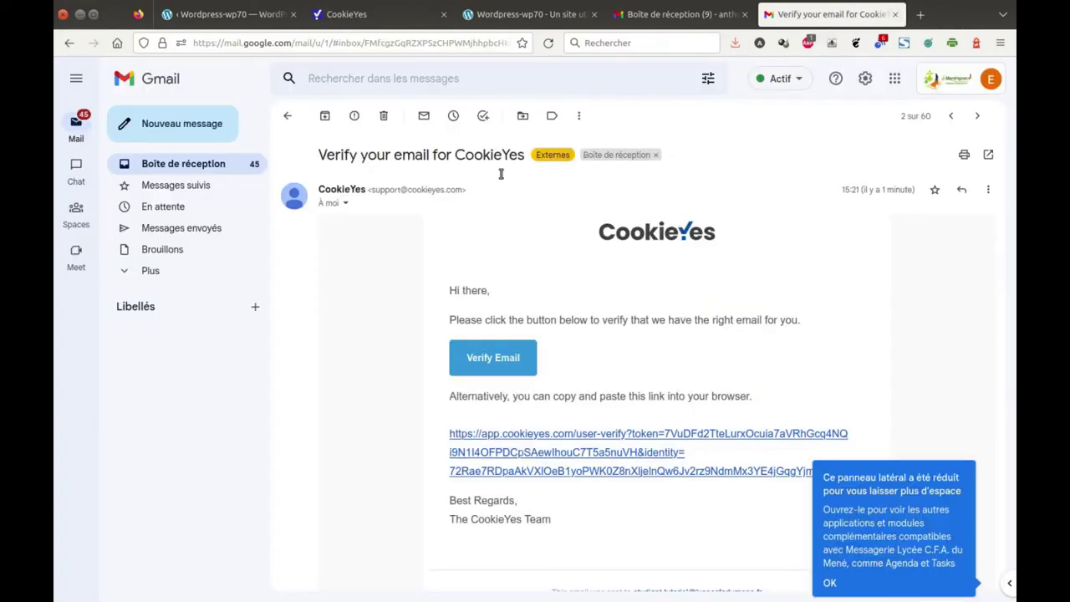
# Read the CookieYes message about the completed cookie scan in Gmail and return to the CookieYes web app
pyautogui.click(199, 165)
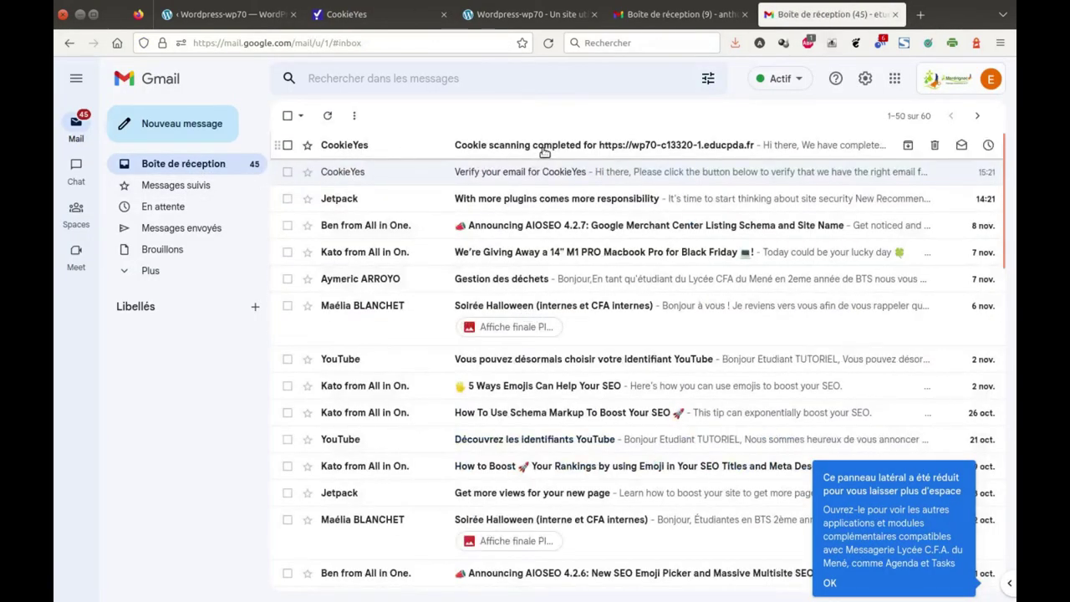
pyautogui.click(544, 152)
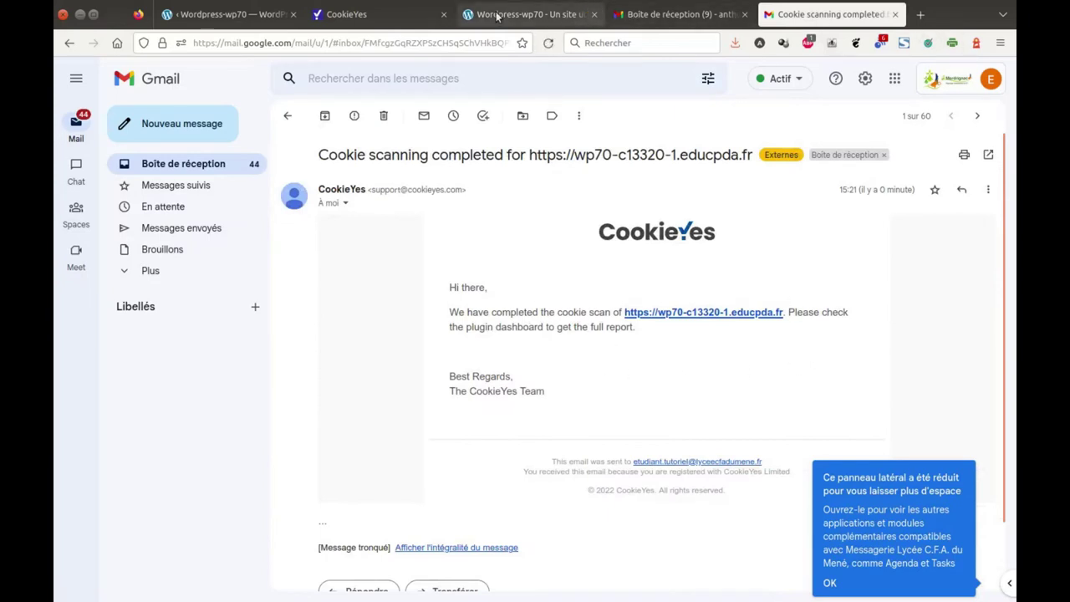
pyautogui.click(548, 17)
pyautogui.click(367, 15)
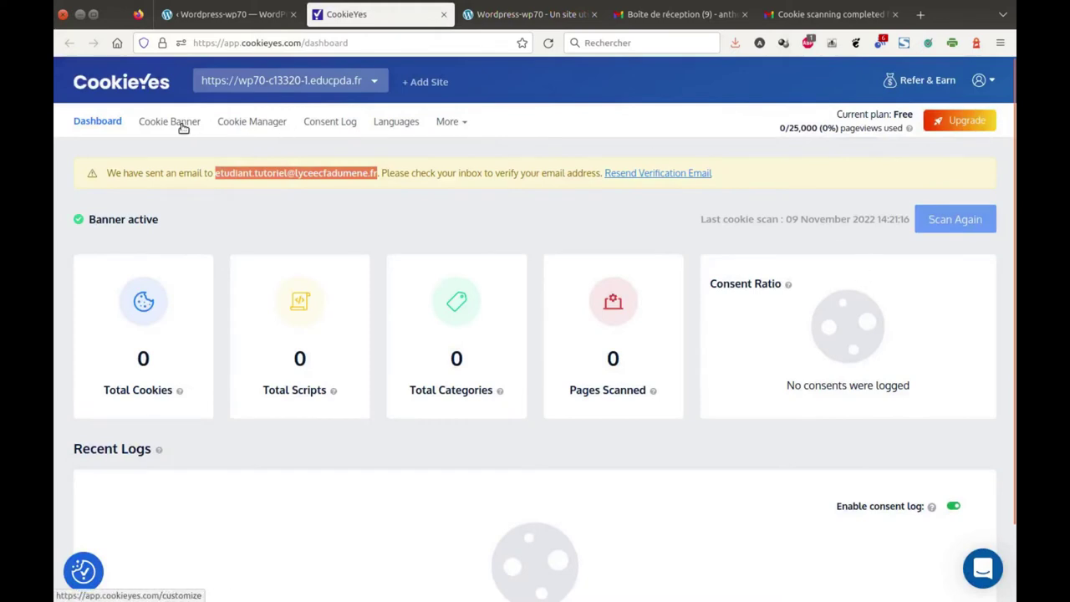
# Examine the discovered cookies in the Nécessaire and Analytique categories of the CookieYes cookie manager
pyautogui.click(266, 126)
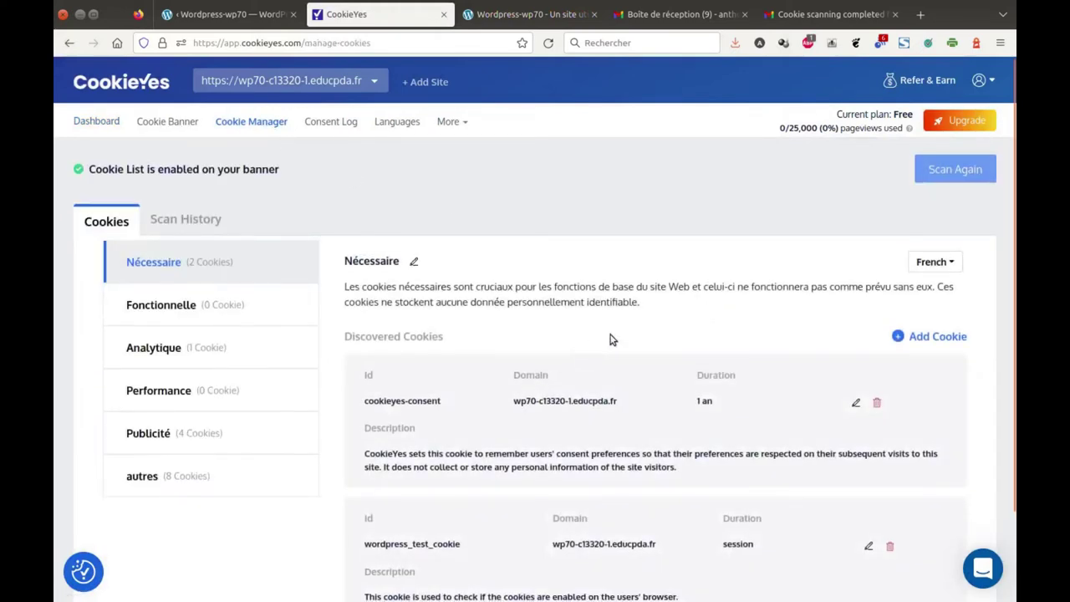
pyautogui.scroll(-2, 493, 311)
pyautogui.scroll(2, 525, 355)
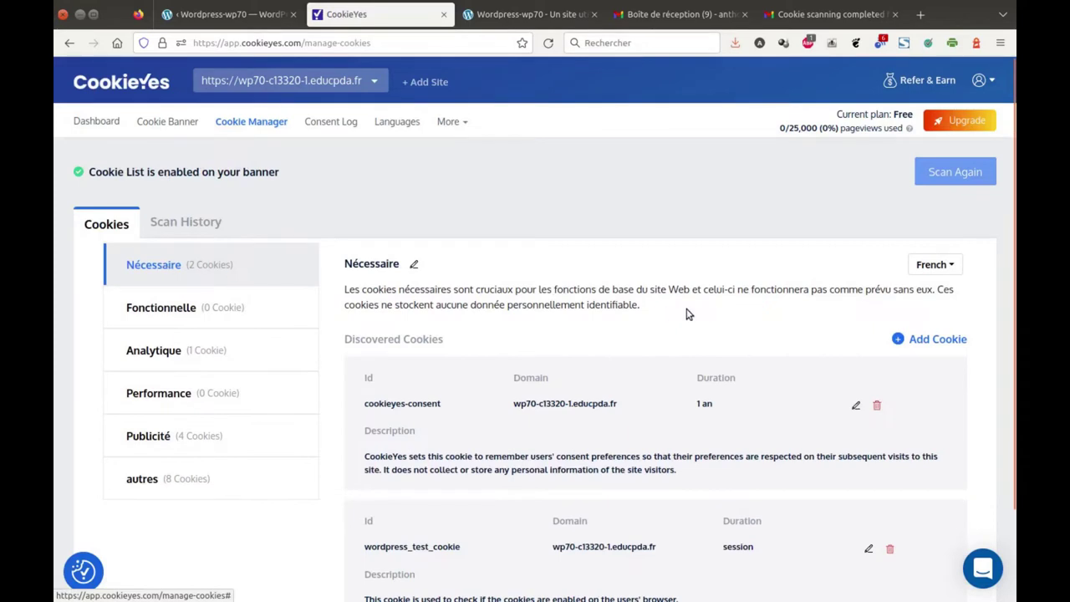
pyautogui.scroll(-2, 510, 393)
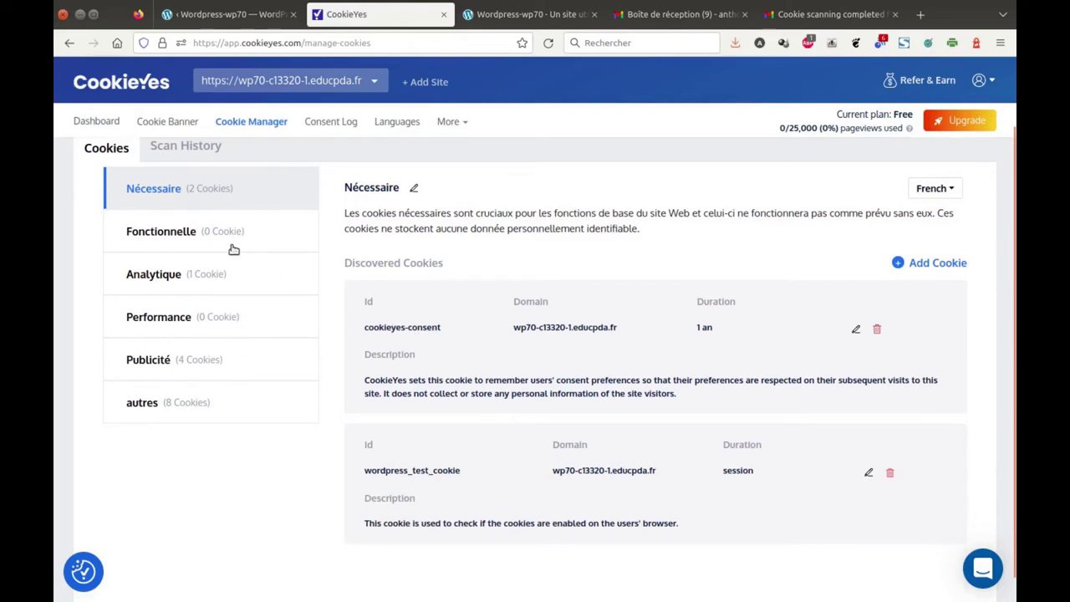
pyautogui.click(172, 279)
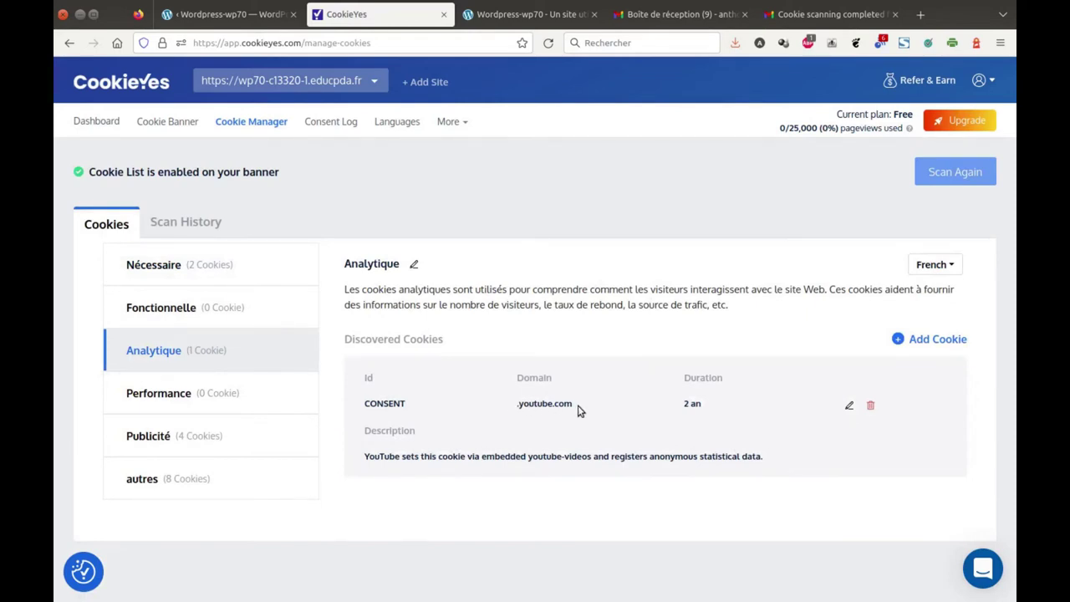
# Examine the discovered cookies in the Publicité category, including their domains, durations and descriptions
pyautogui.click(149, 436)
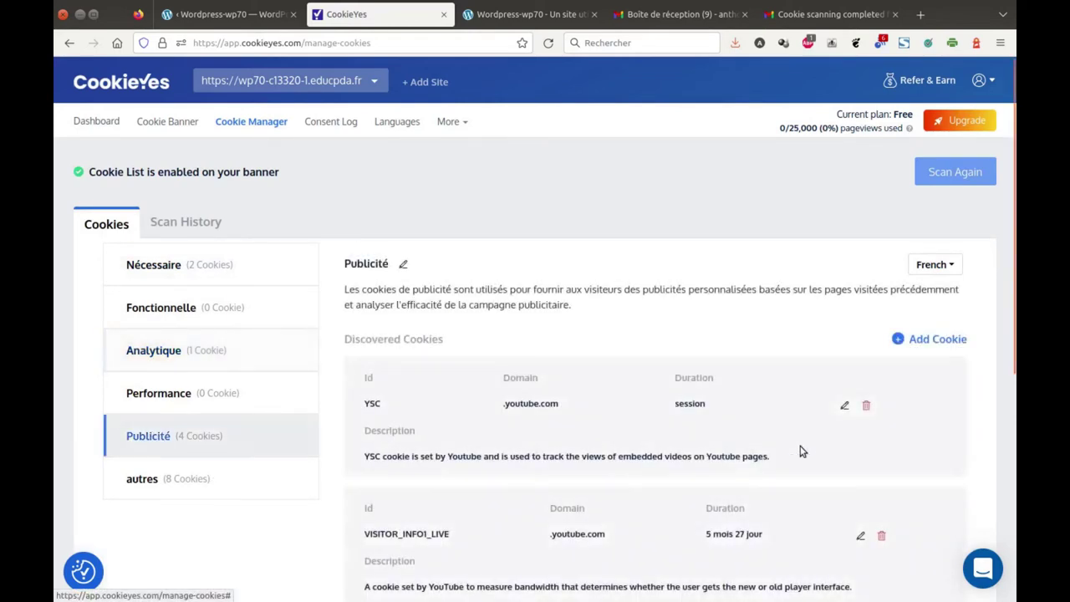
pyautogui.scroll(-1, 728, 369)
pyautogui.scroll(-2, 644, 435)
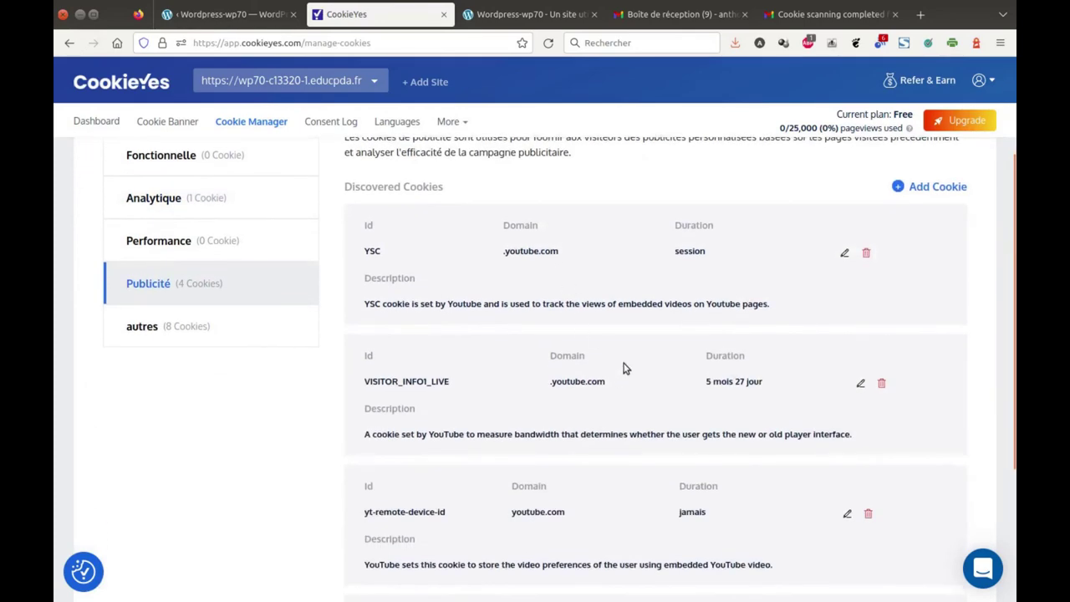
pyautogui.scroll(-3, 626, 365)
pyautogui.scroll(5, 573, 454)
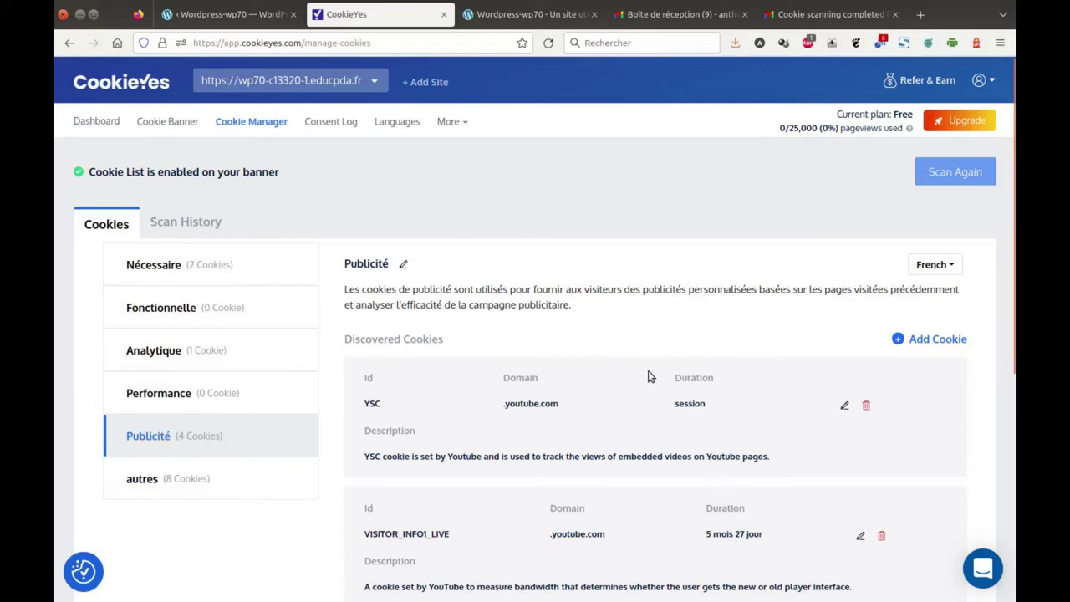
# Move the uncategorised cookie whose ID starts with wordpress_bb7ea9 from the autres category to Nécessaire
pyautogui.click(143, 479)
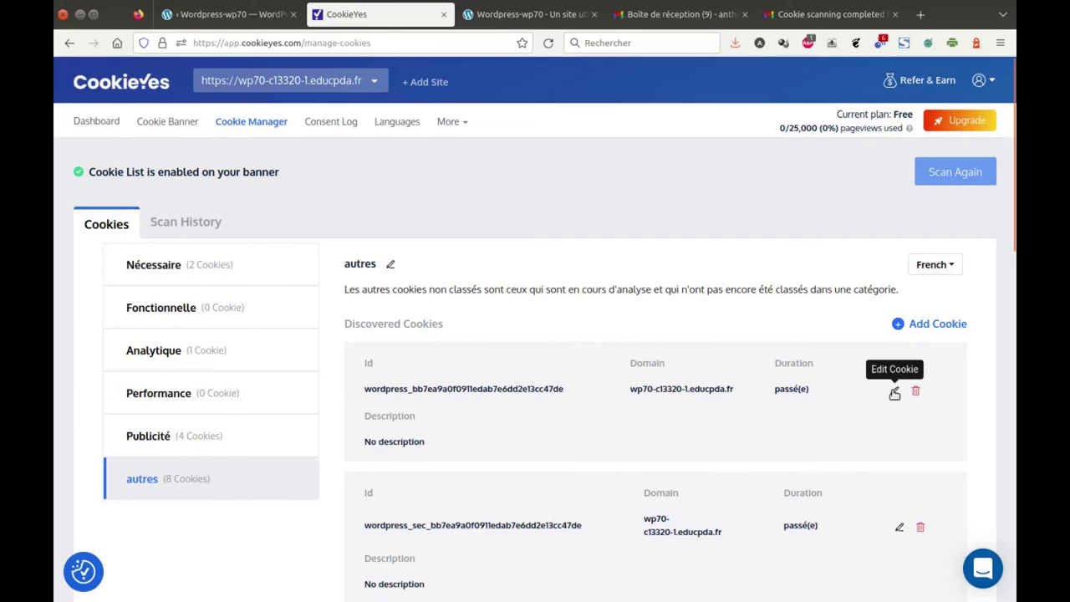
pyautogui.click(894, 392)
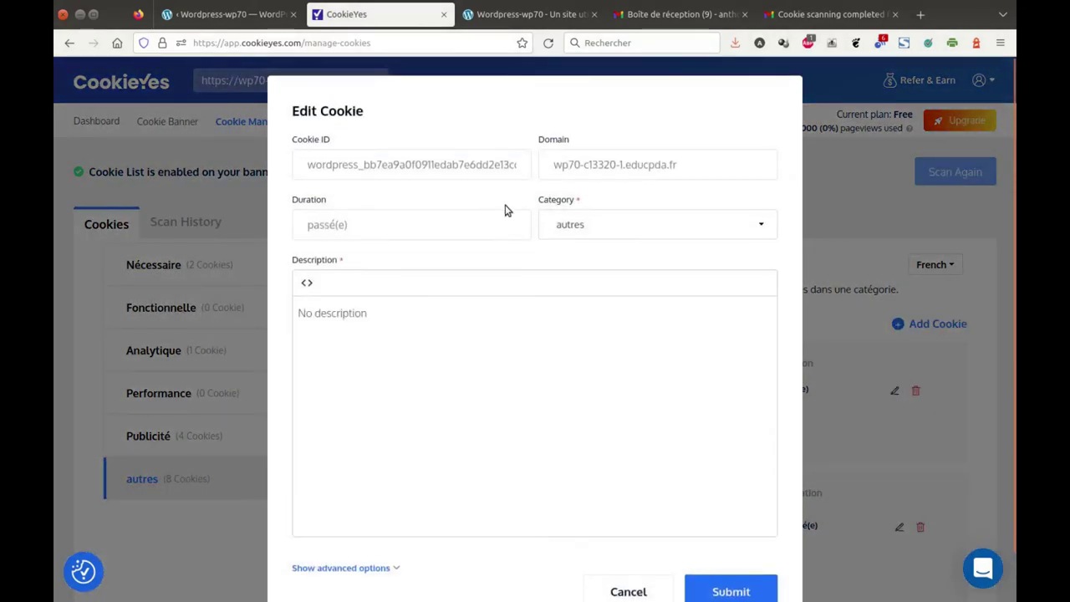
pyautogui.click(582, 231)
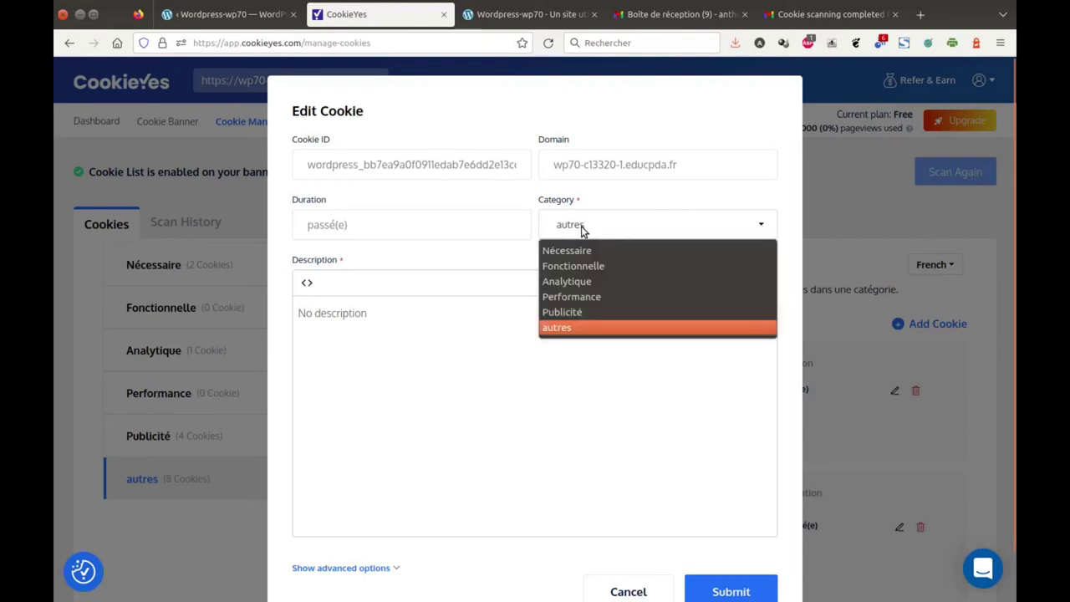
pyautogui.click(578, 251)
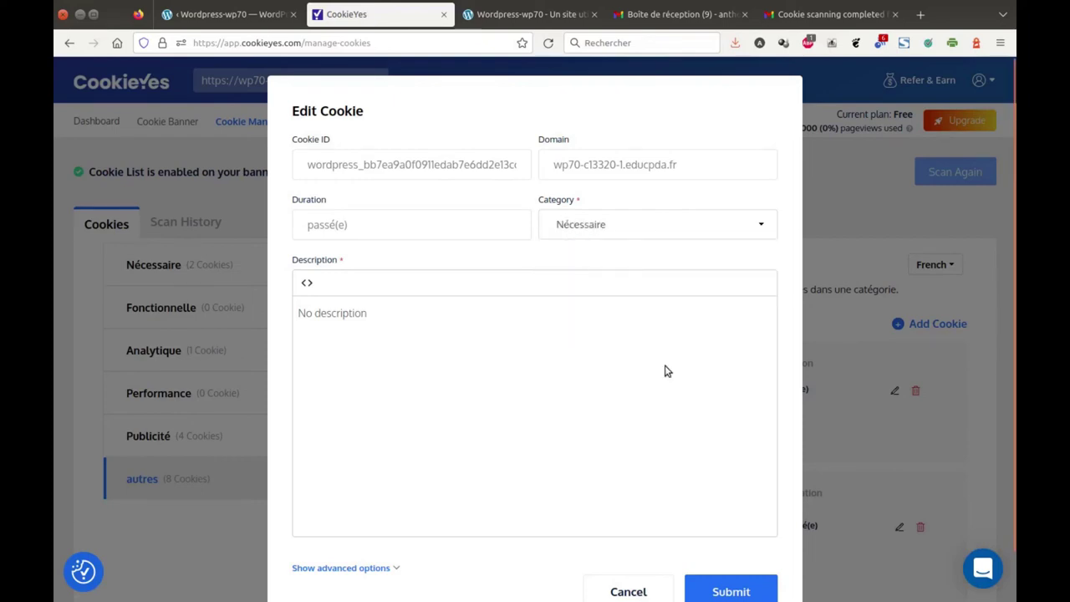
pyautogui.click(732, 589)
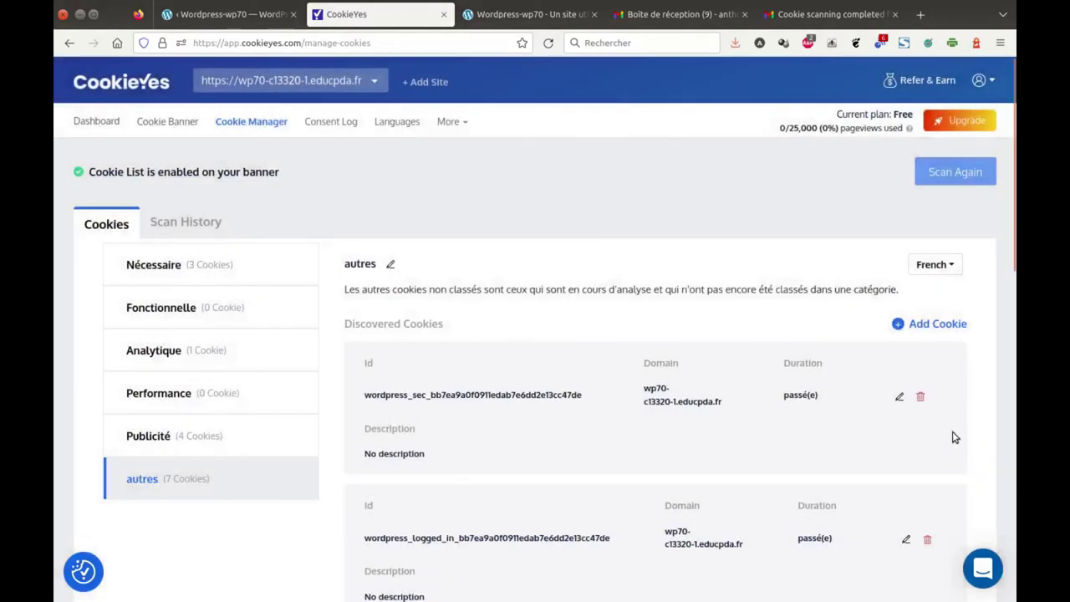
# Reassign the wordpress_logged_in cookie from the autres category to Nécessaire
pyautogui.scroll(-4, 854, 434)
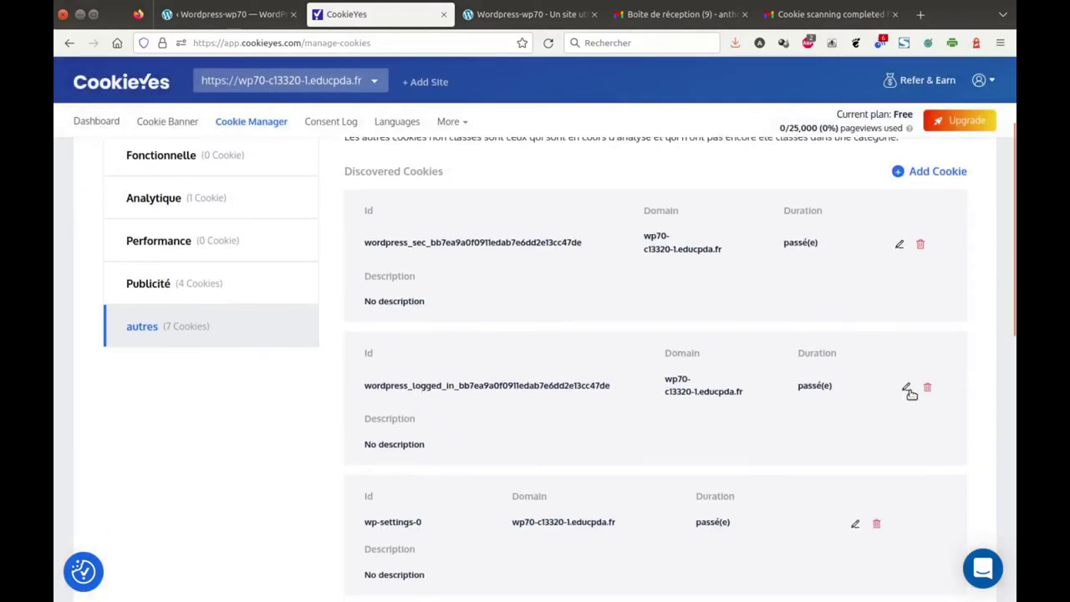
pyautogui.click(907, 390)
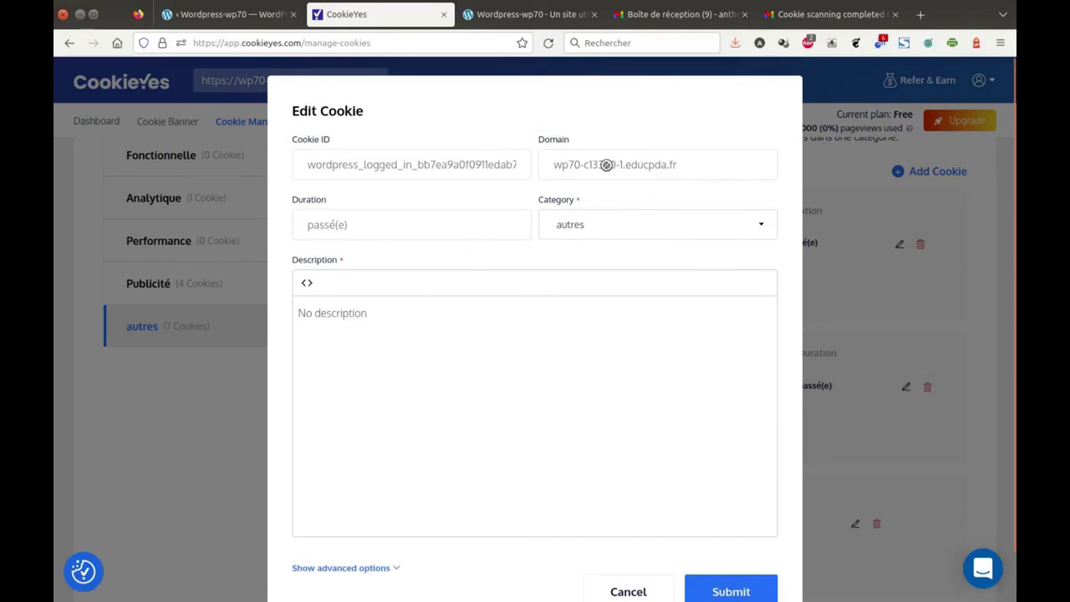
pyautogui.click(604, 232)
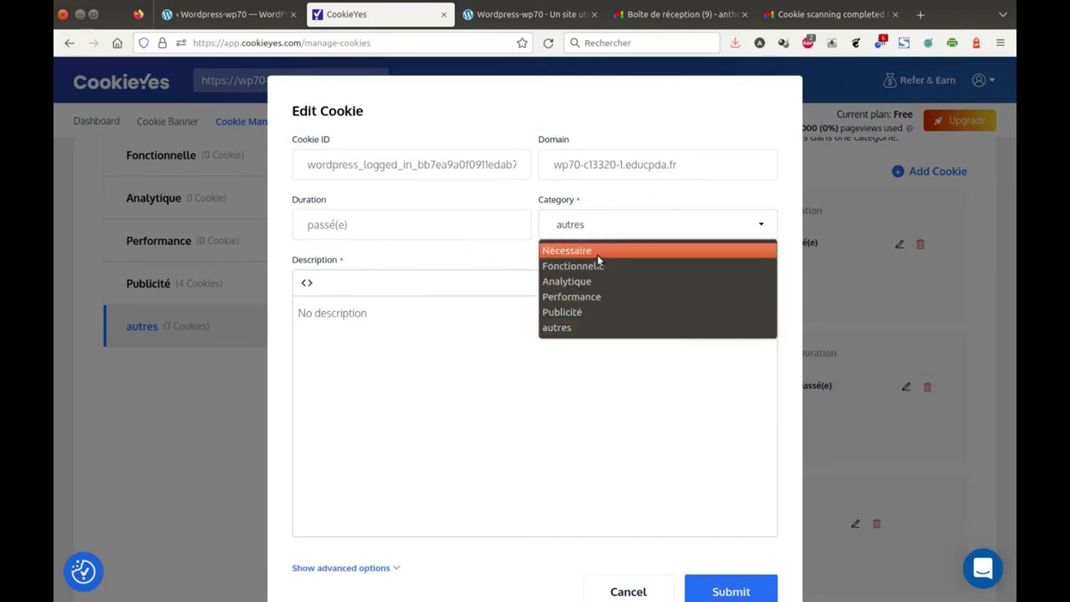
pyautogui.click(596, 254)
pyautogui.click(733, 592)
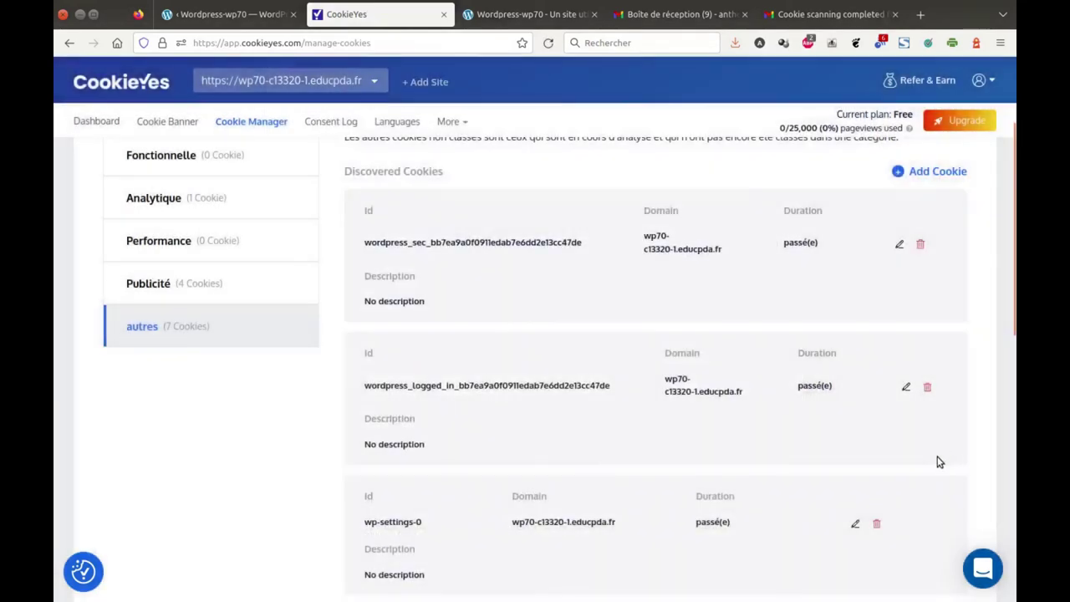
# Delete the wp-settings-time-0 and wordpressuser cookies from the autres category
pyautogui.scroll(-2, 908, 476)
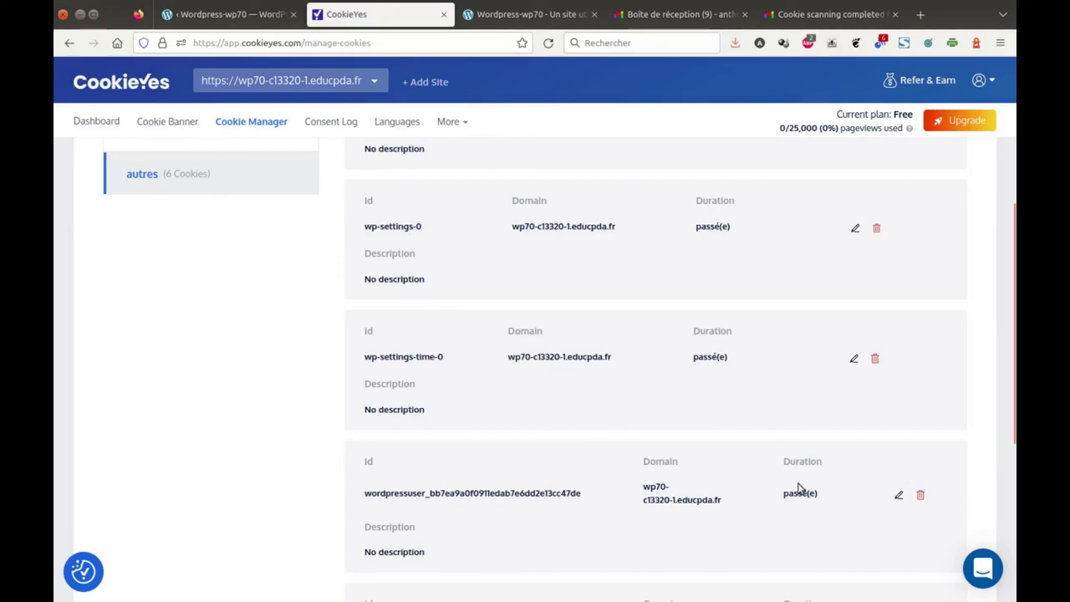
pyautogui.scroll(2, 794, 487)
pyautogui.click(876, 512)
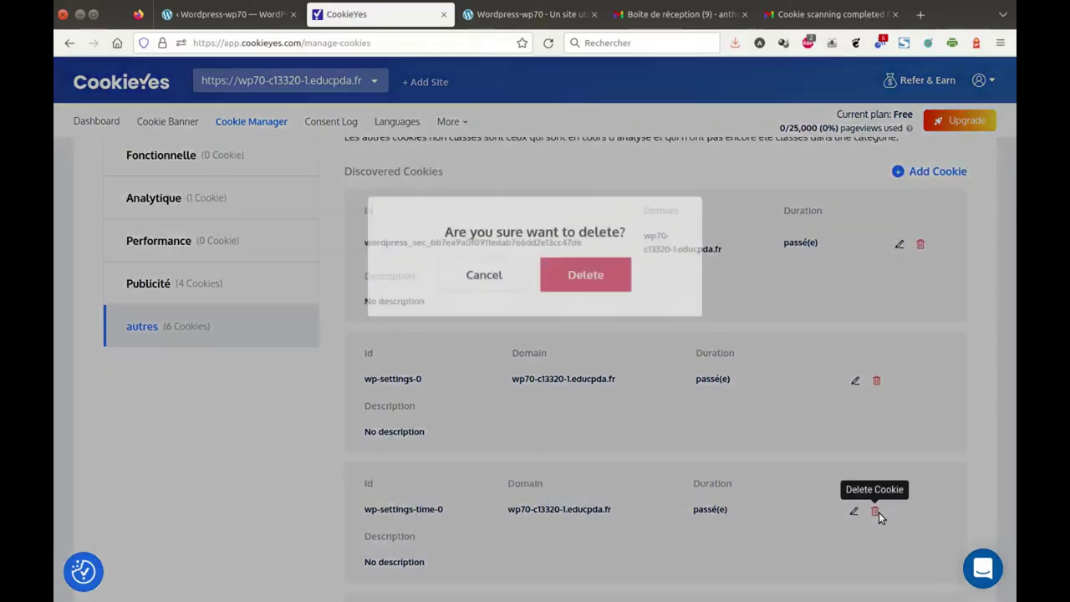
pyautogui.click(595, 351)
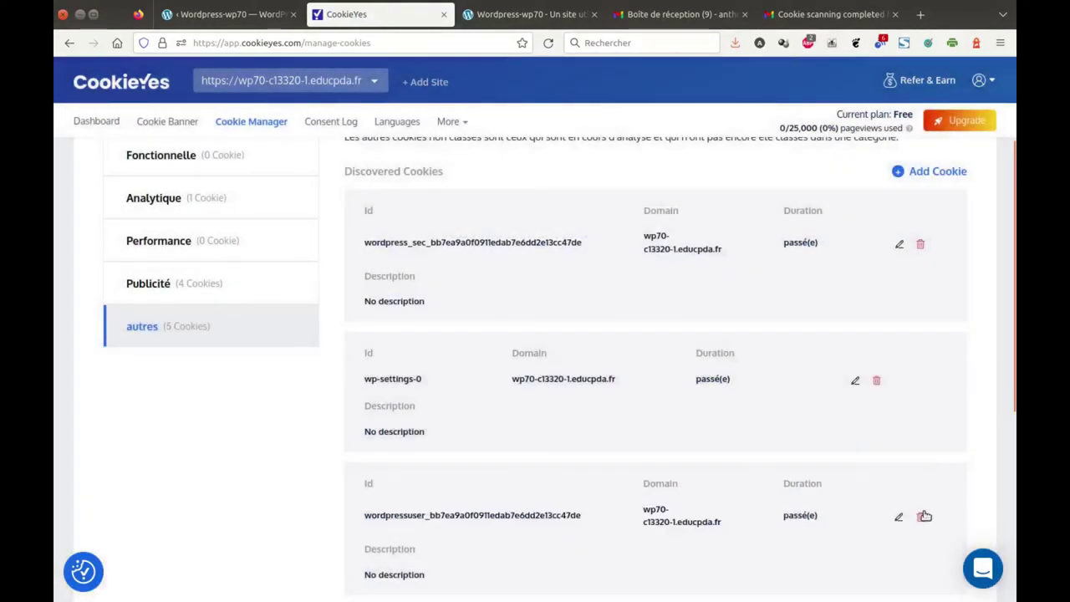
pyautogui.click(919, 516)
pyautogui.click(595, 347)
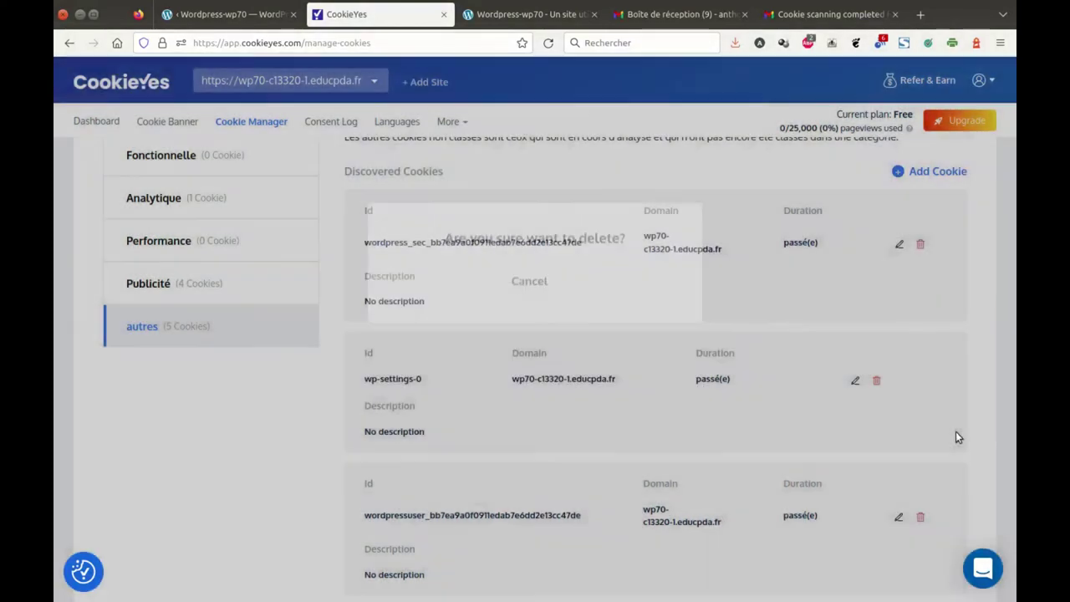
pyautogui.scroll(4, 501, 278)
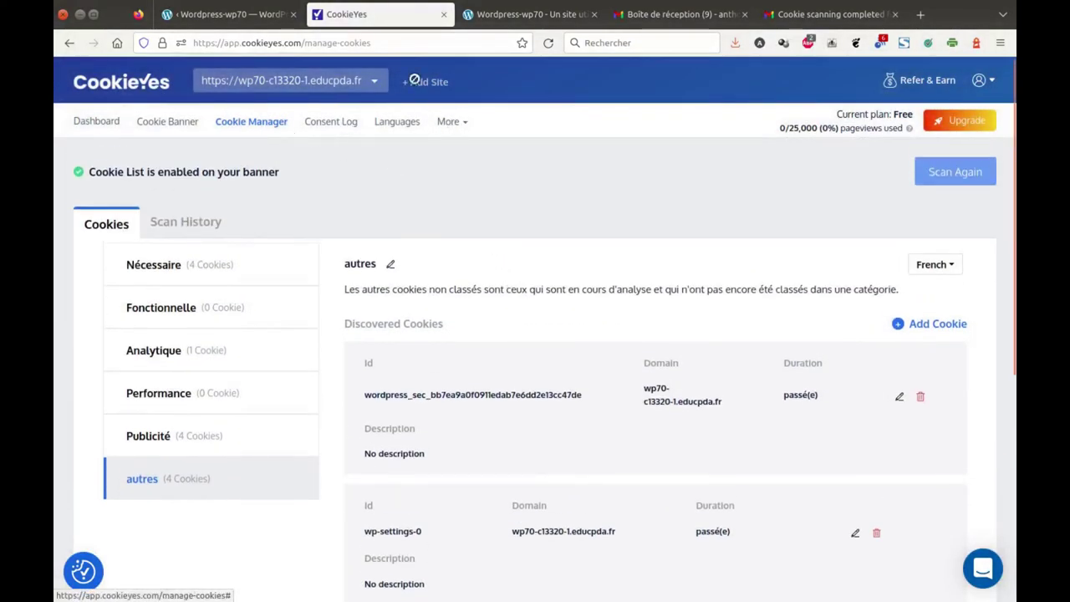
# Preview the banner from the CookieYes dashboard in WordPress and examine its consent preferences, including the cookies listed under Nécessaire
pyautogui.click(234, 15)
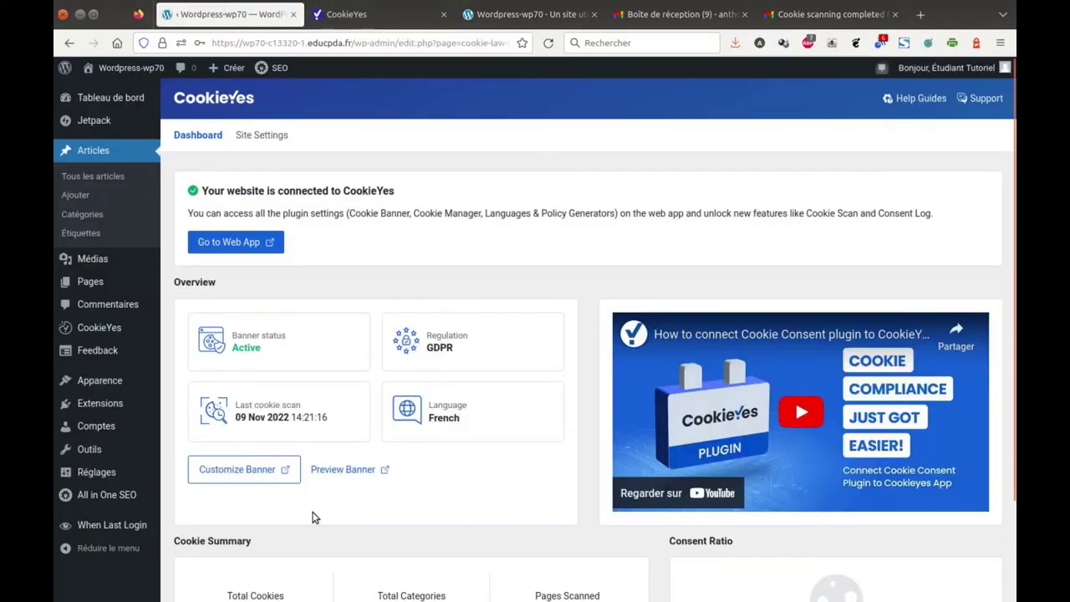
pyautogui.click(346, 470)
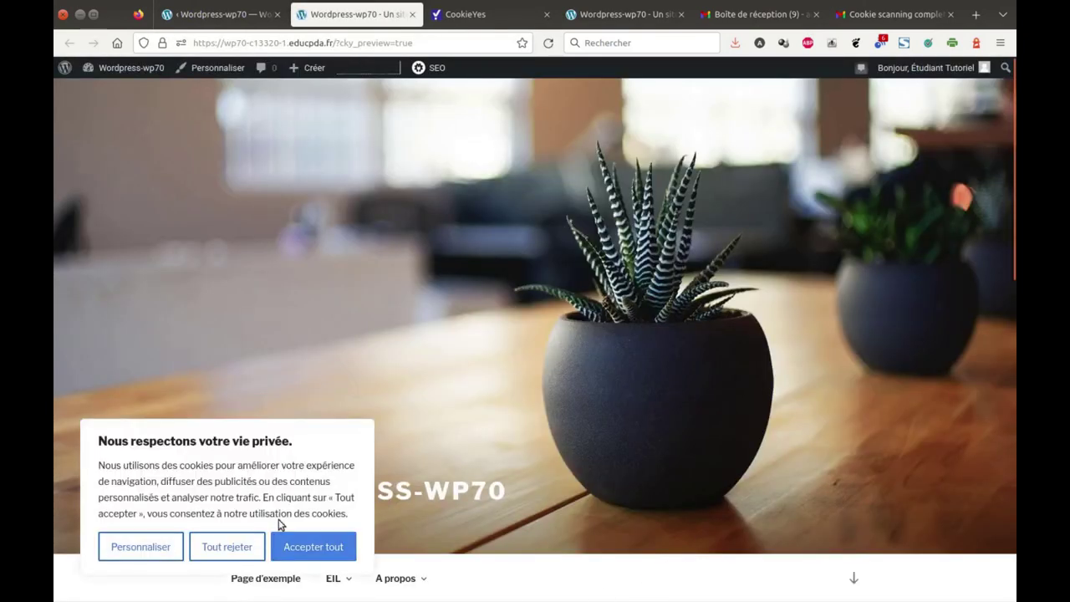
pyautogui.click(142, 546)
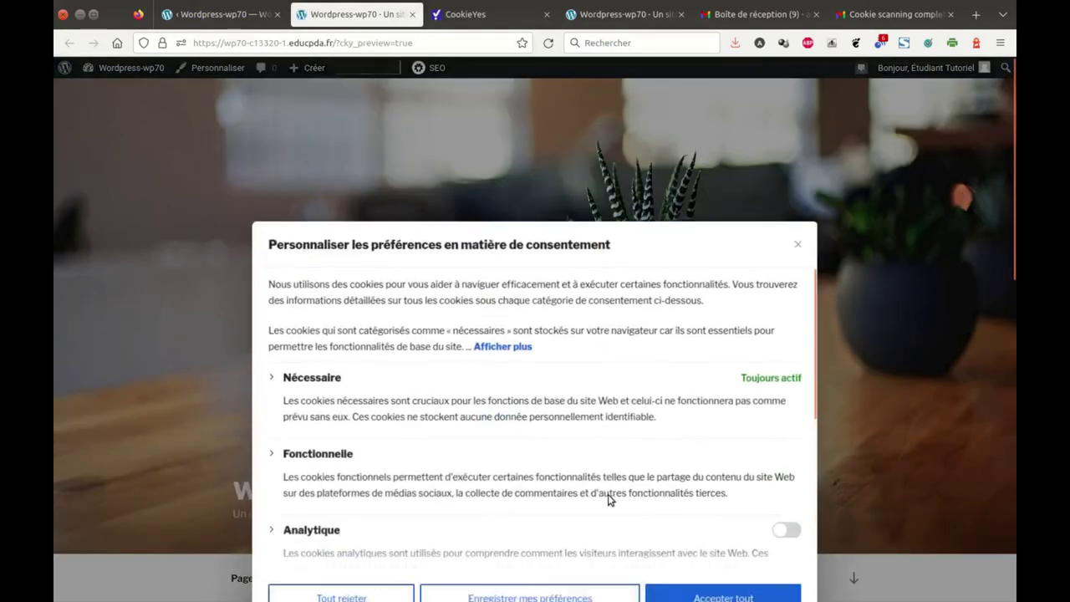
pyautogui.click(273, 270)
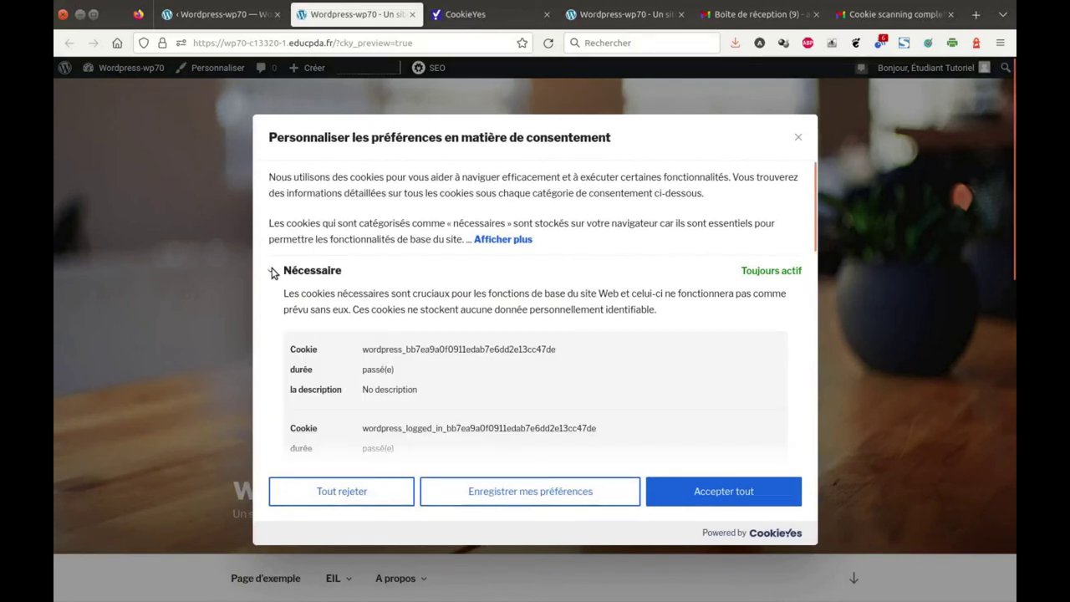
pyautogui.scroll(-2, 466, 284)
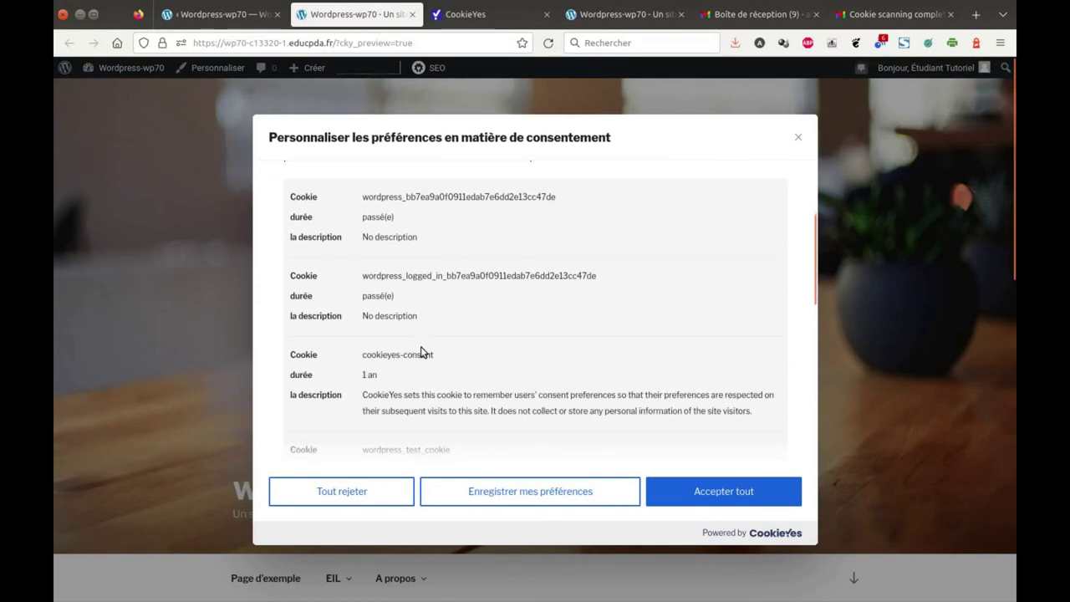
pyautogui.scroll(-2, 426, 407)
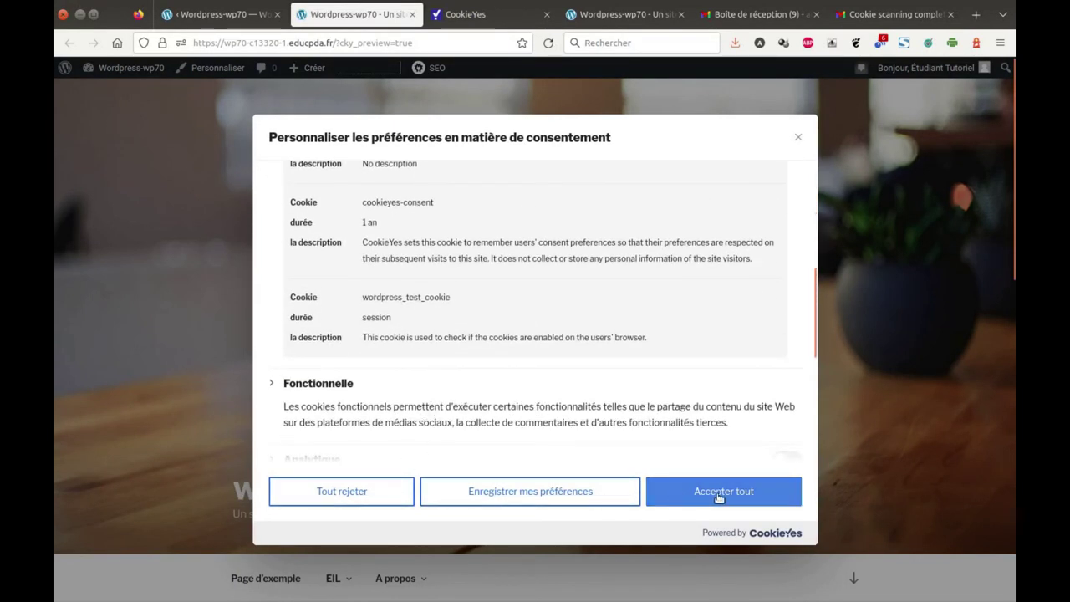
pyautogui.scroll(4, 309, 276)
pyautogui.scroll(-6, 334, 284)
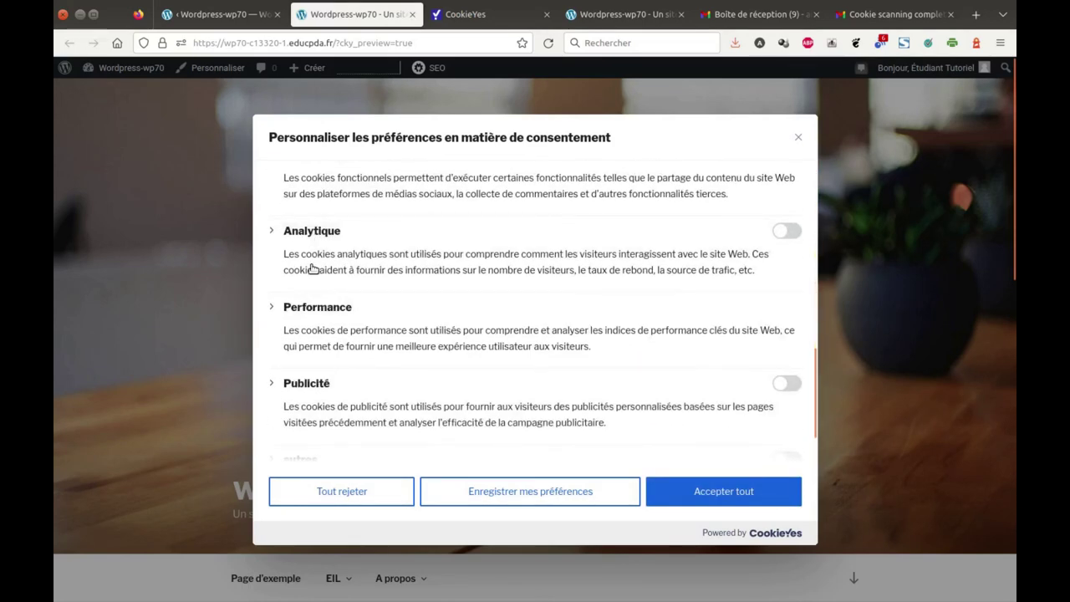
pyautogui.scroll(2, 276, 368)
# Test switching Analytique consent on and off in the preview, reject all cookies, and return to the WordPress CookieYes dashboard
pyautogui.click(784, 384)
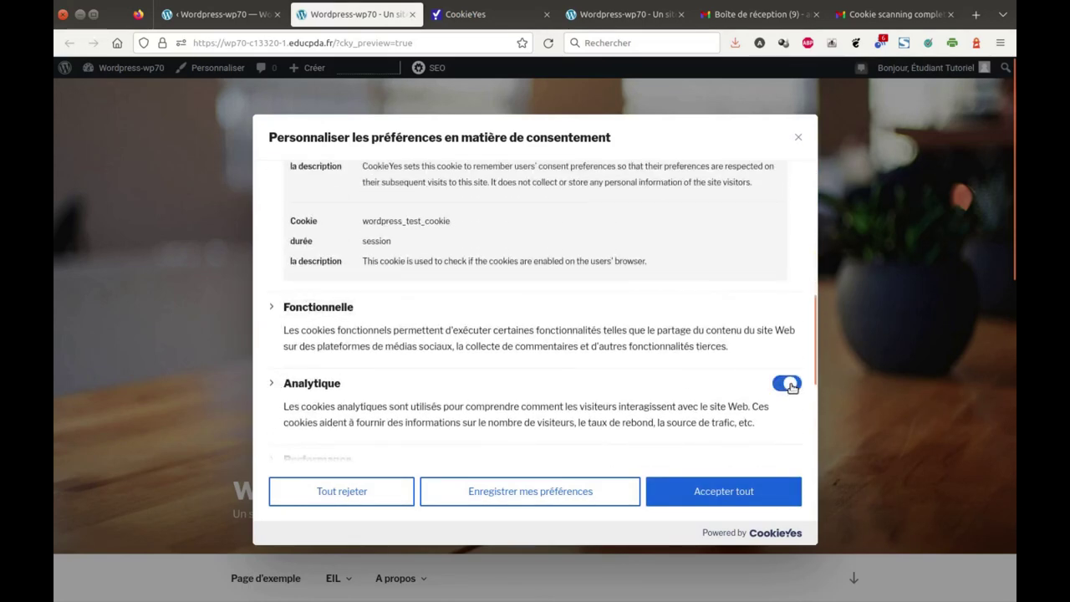
pyautogui.click(783, 385)
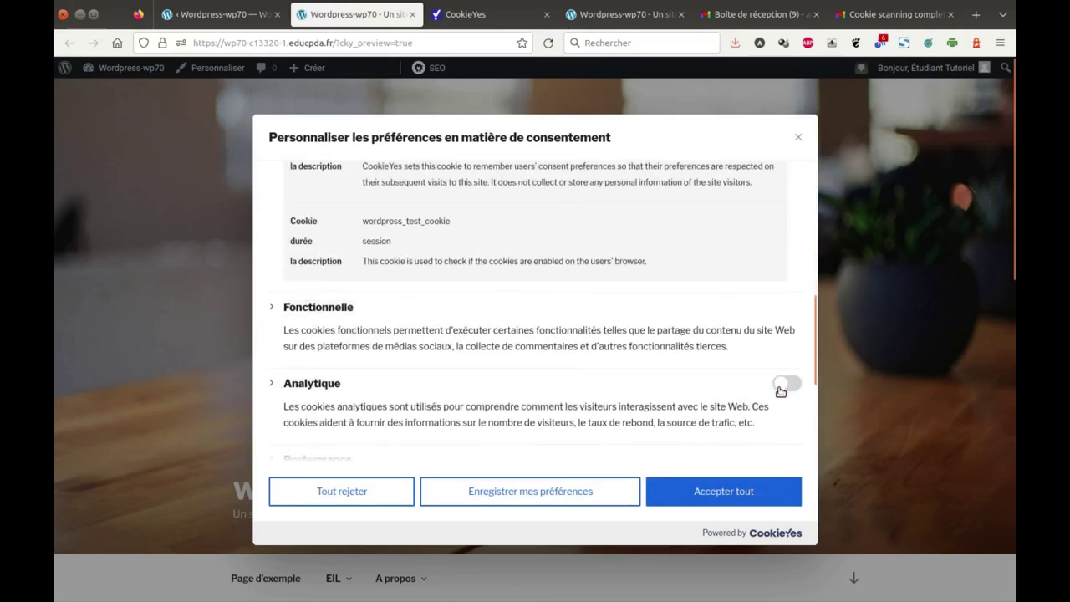
pyautogui.click(361, 494)
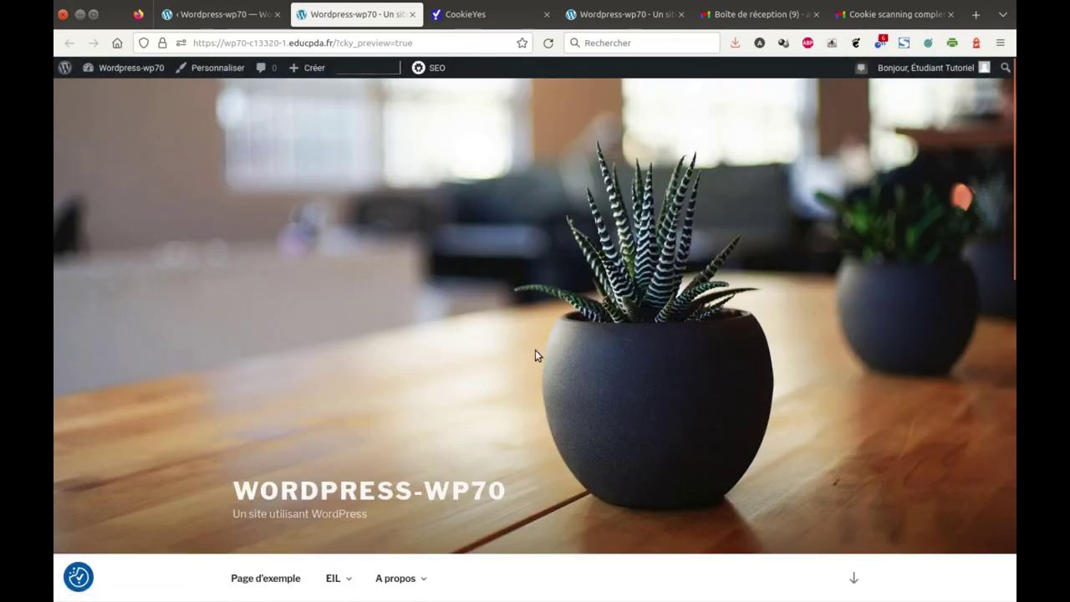
pyautogui.click(212, 13)
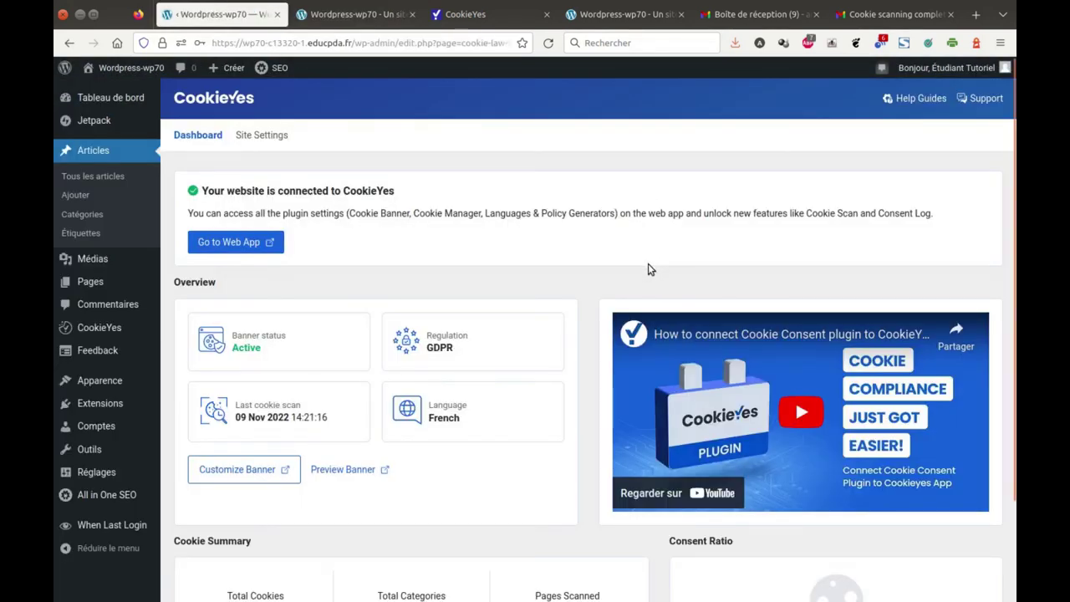